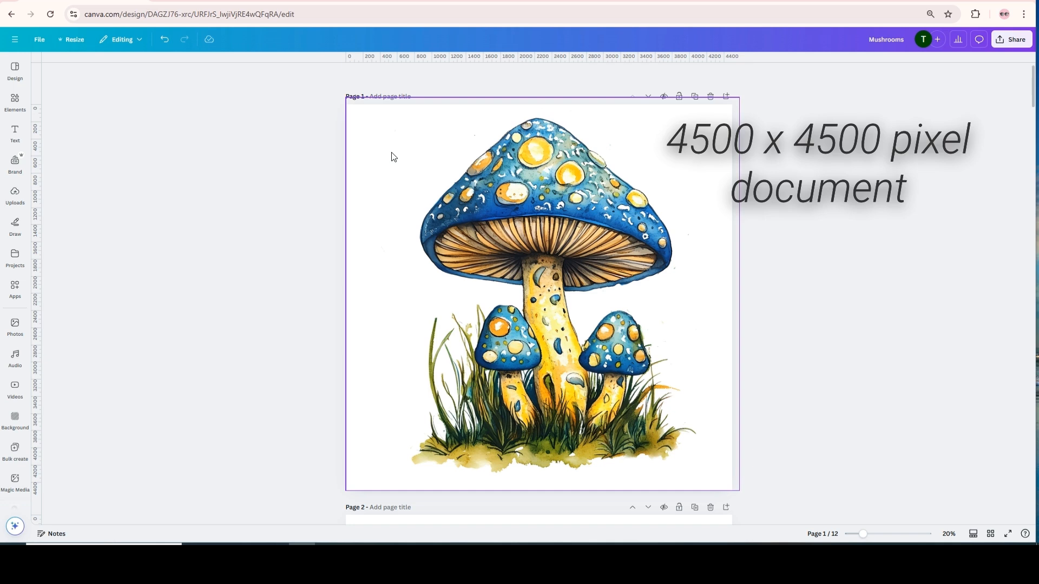
Look through the mushroom illustrations on pages 1 to 8 of the Mushrooms design, down to the blank pages.
scroll(388, 173, "down", 7)
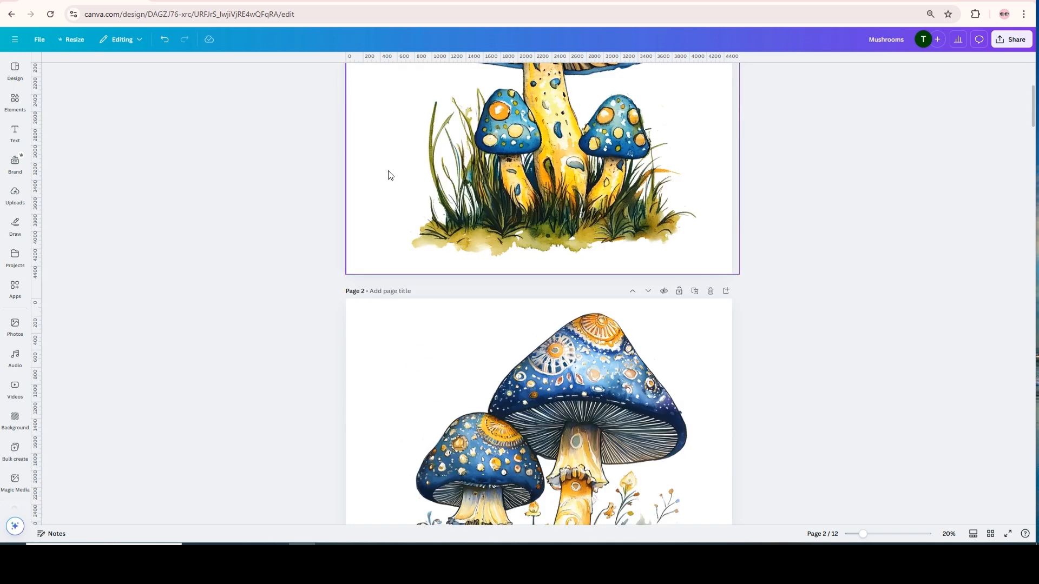
scroll(391, 184, "down", 9)
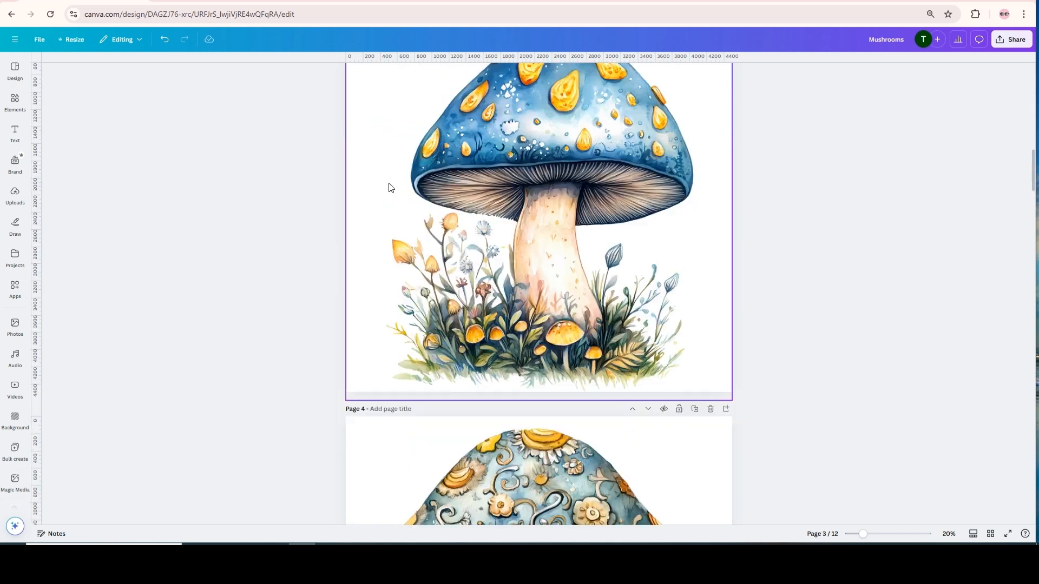
scroll(387, 185, "down", 5)
scroll(387, 185, "down", 14)
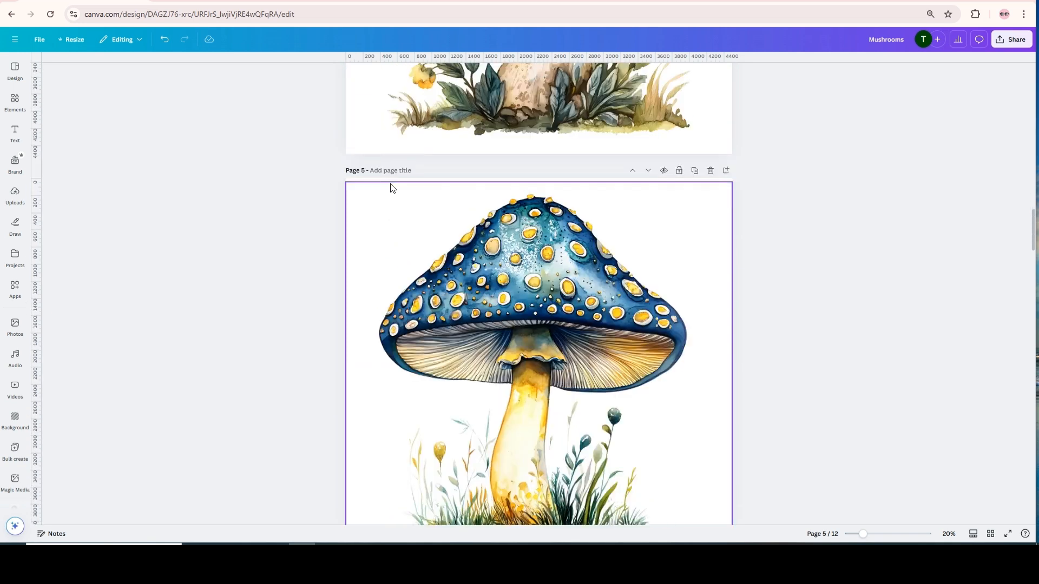
scroll(391, 177, "down", 8)
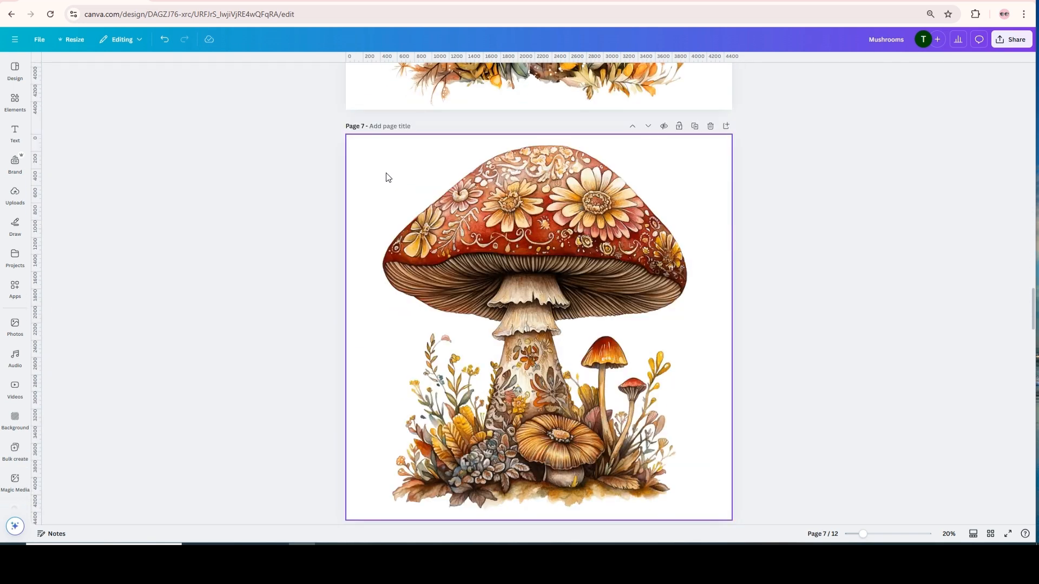
scroll(387, 182, "down", 2)
scroll(383, 182, "down", 7)
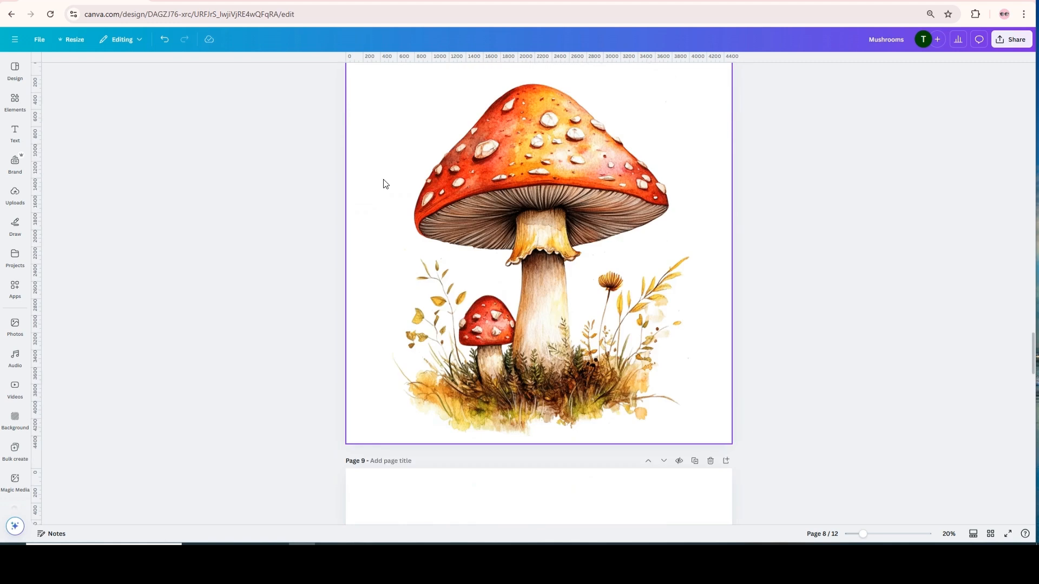
scroll(386, 166, "down", 3)
scroll(410, 204, "up", 3)
scroll(398, 208, "down", 2)
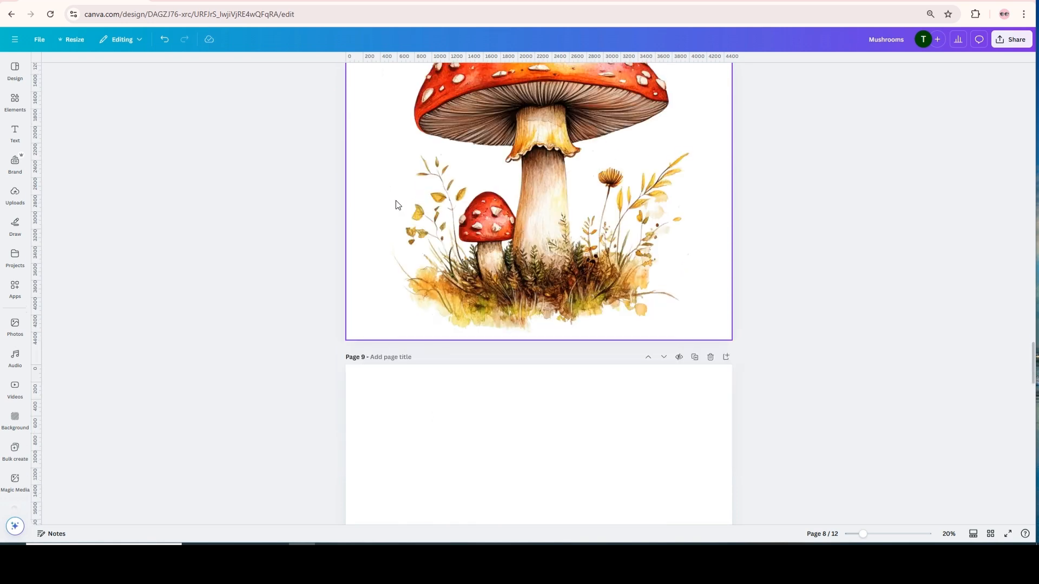
Make two duplicates of the blank page that follows the last illustrated page.
scroll(397, 195, "down", 3)
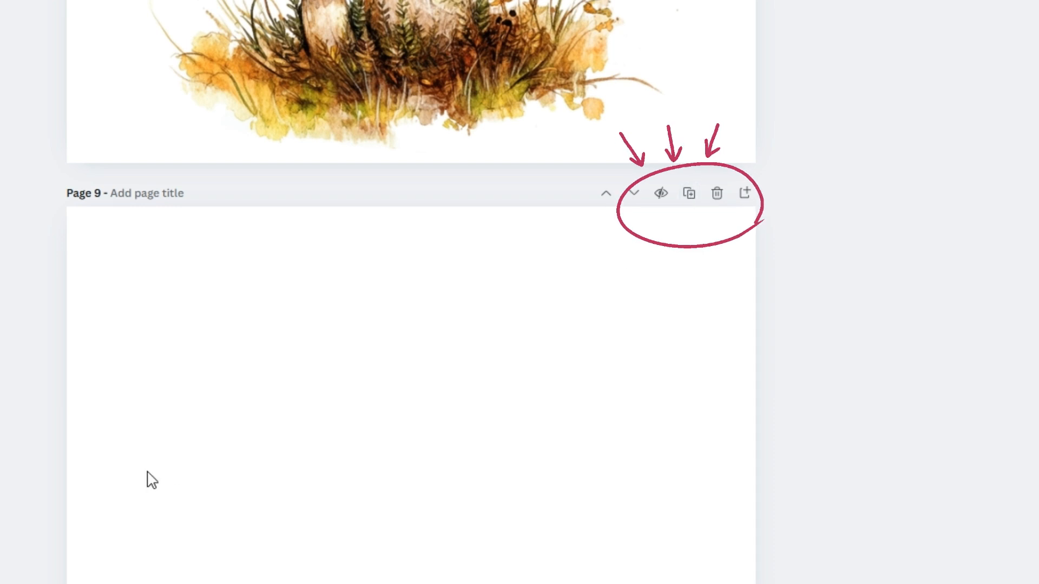
left_click(690, 194)
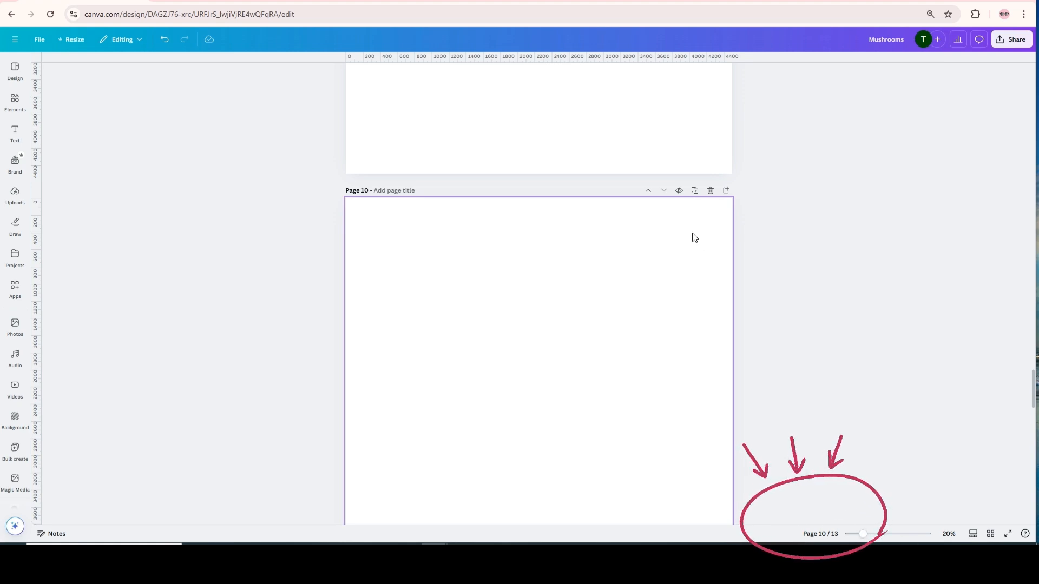
left_click(694, 191)
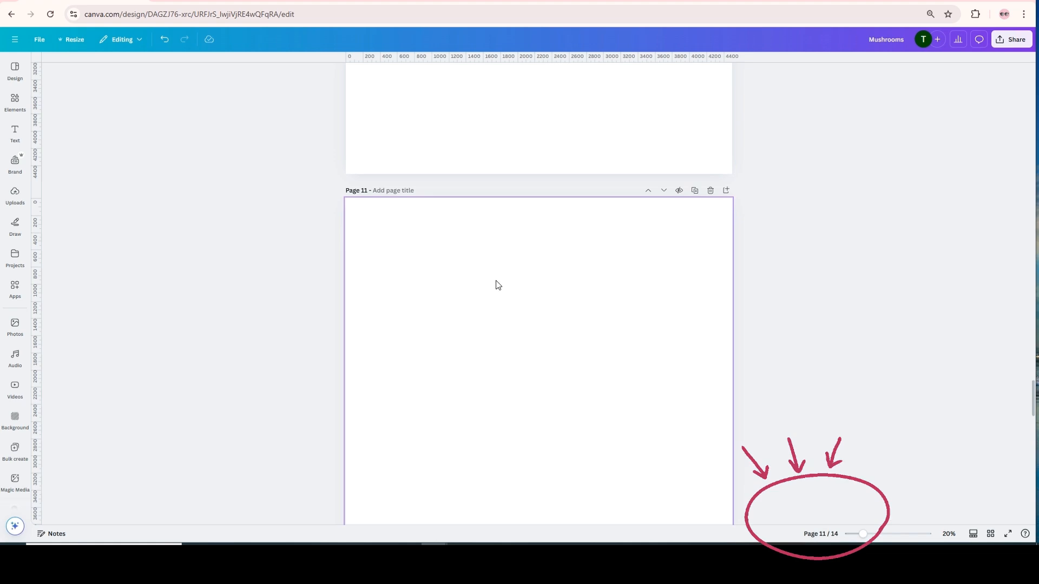
scroll(526, 282, "down", 5)
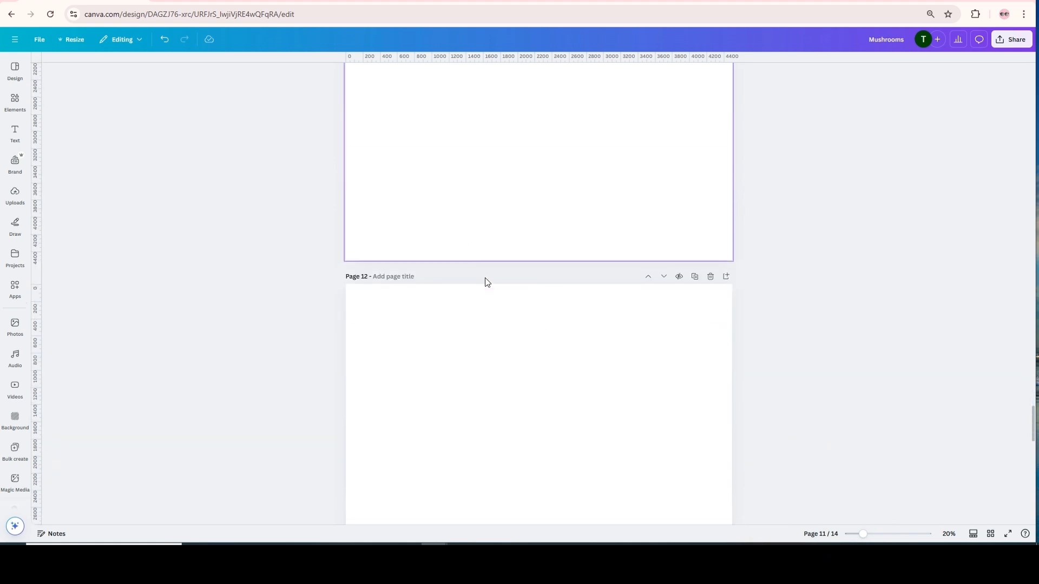
Delete two of the extra blank pages, starting with page 11.
scroll(535, 242, "up", 5)
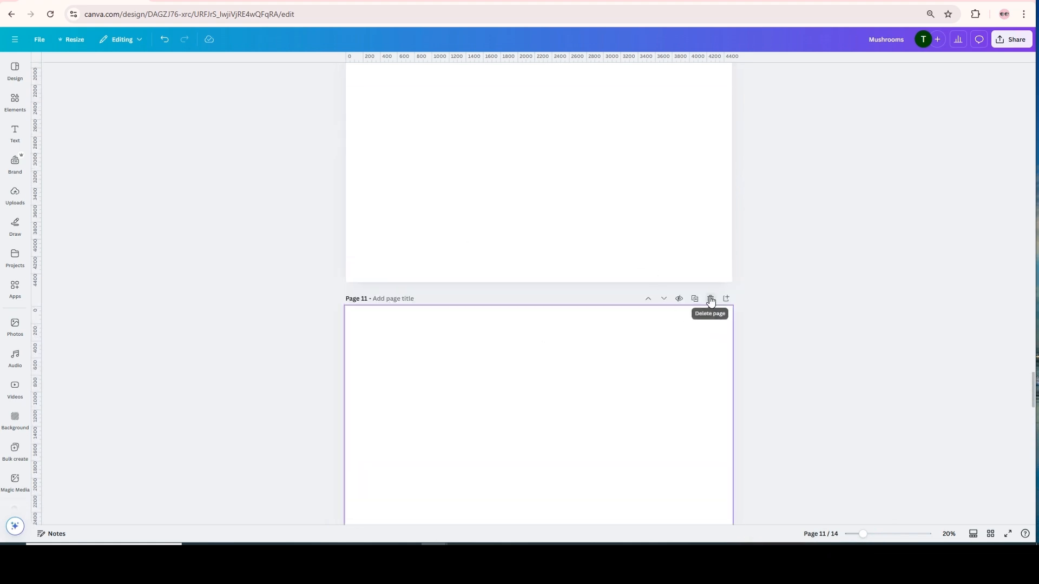
left_click(707, 301)
left_click(710, 299)
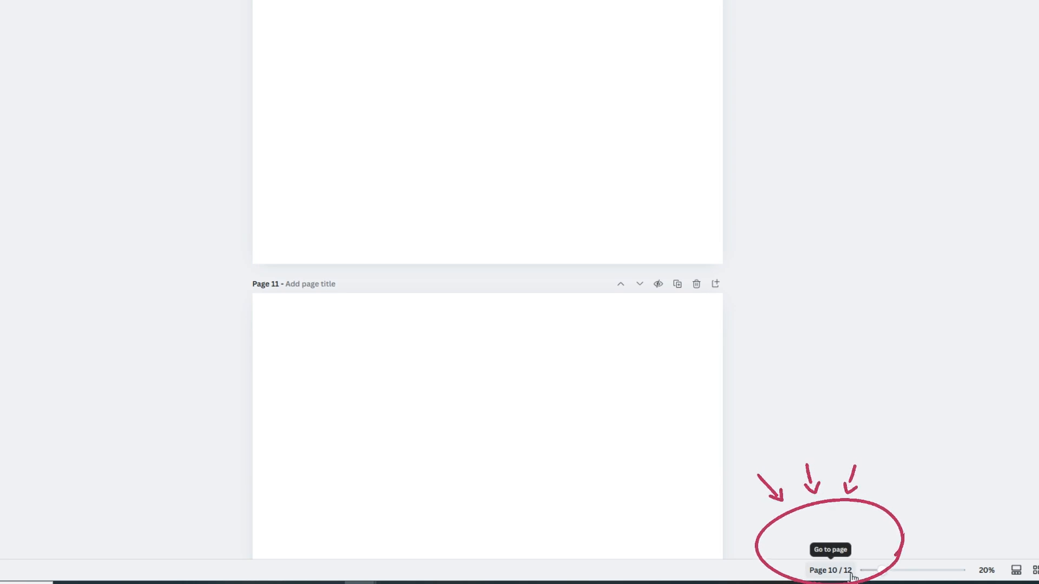
Paste the image of three red-capped mushrooms onto blank page 9 and align it with the page's upper-left corner.
scroll(480, 325, "up", 3)
scroll(481, 308, "up", 15)
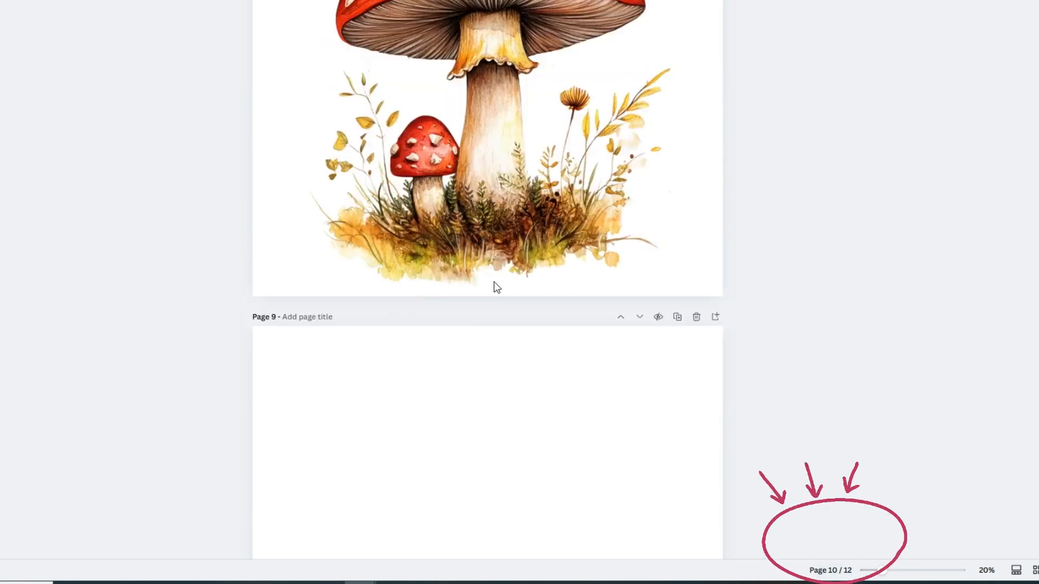
scroll(503, 254, "down", 5)
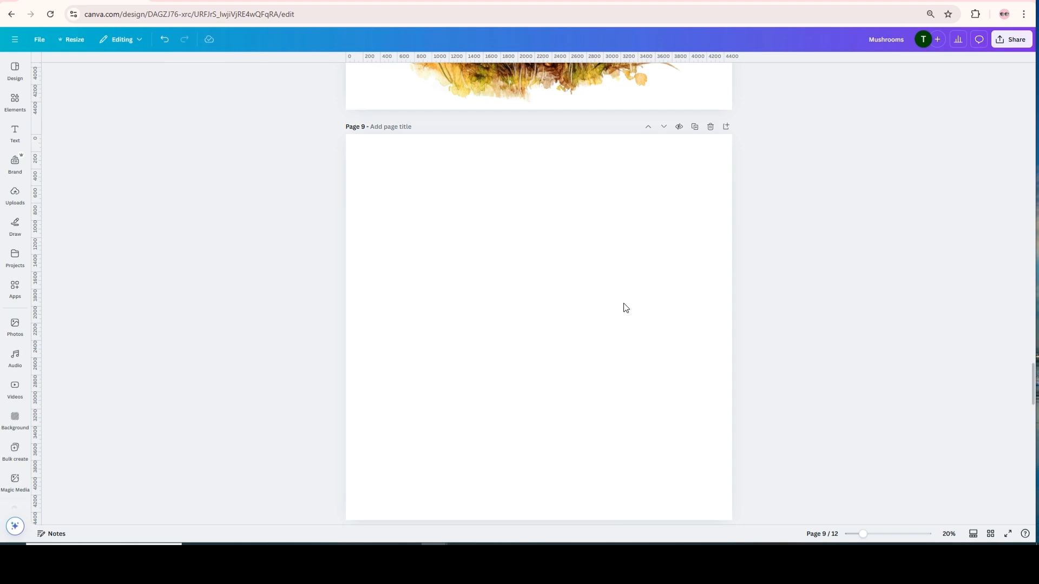
scroll(514, 314, "up", 5)
scroll(563, 319, "up", 1)
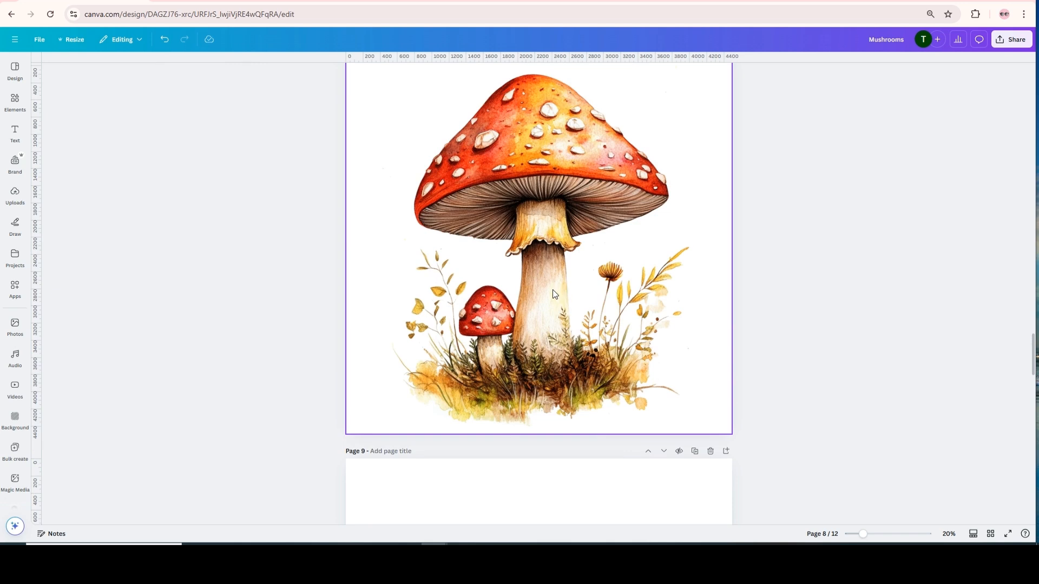
scroll(548, 286, "down", 3)
scroll(548, 275, "down", 2)
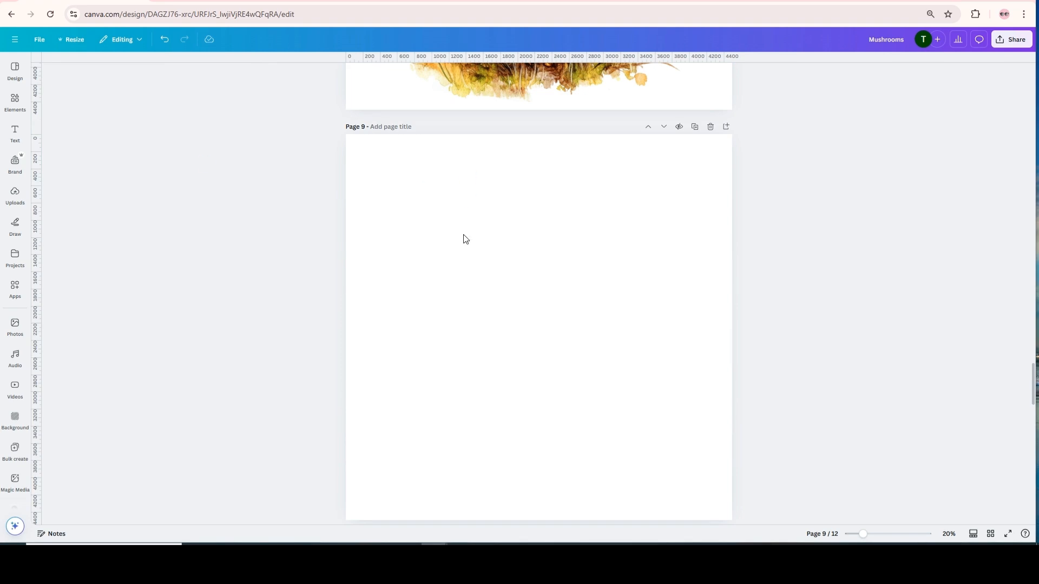
key("ctrl+v")
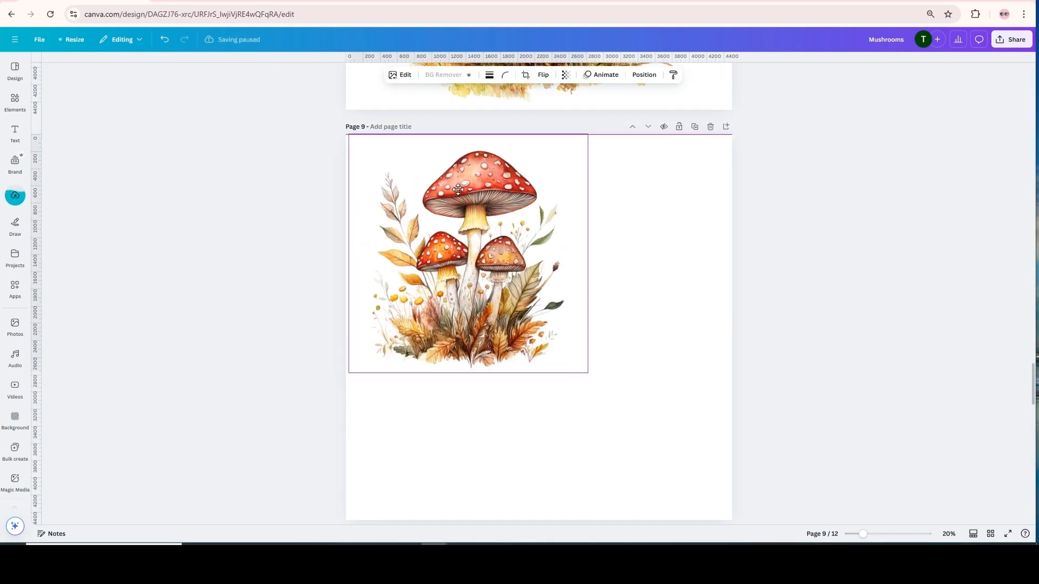
left_click_drag(458, 189, 455, 189)
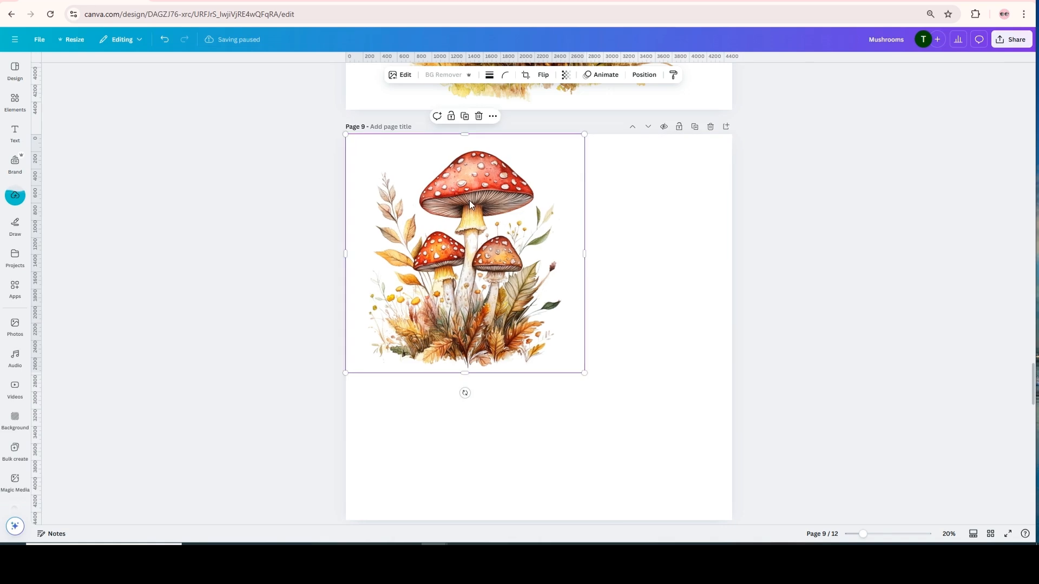
Enlarge the pasted three-mushroom image so that it fills all of page 9, and deselect it.
scroll(469, 200, "down", 1)
left_click_drag(584, 319, 726, 472)
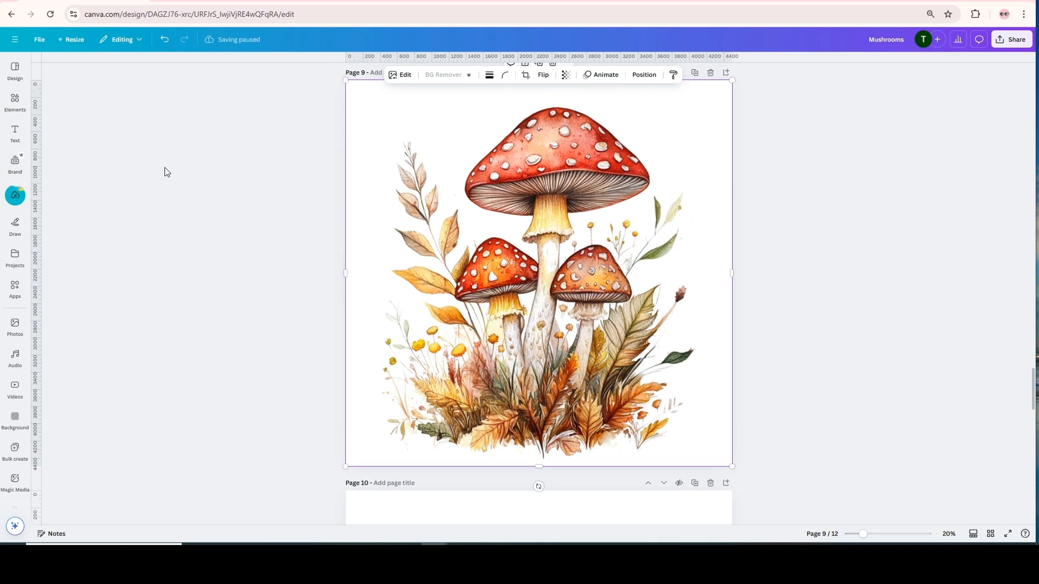
scroll(781, 281, "up", 2)
left_click(863, 274)
scroll(862, 268, "down", 3)
scroll(862, 266, "up", 3)
scroll(862, 262, "down", 2)
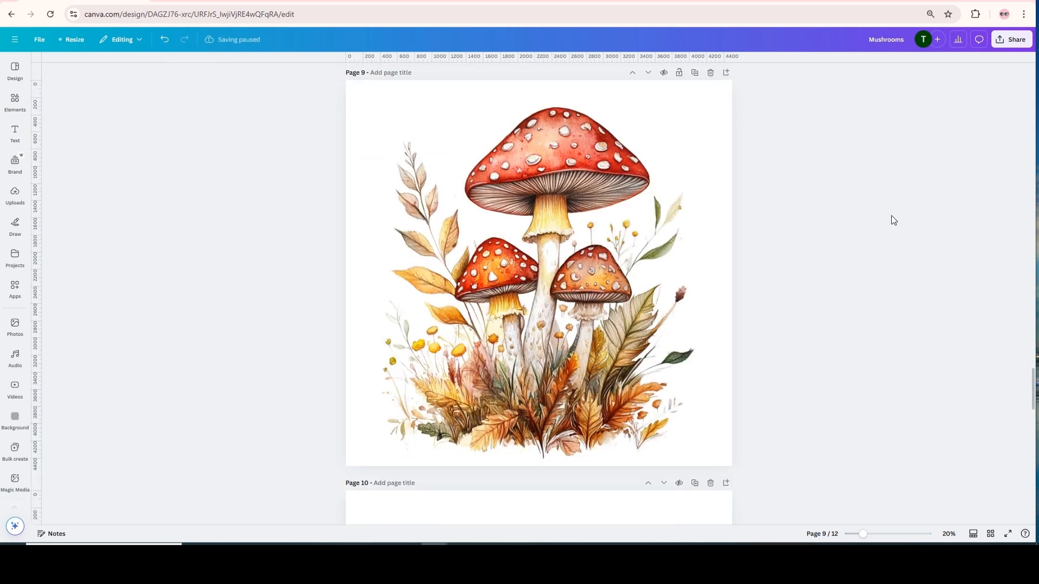
Remove the background from the page 9 mushroom image and set the background remover's erase brush size to 3.
left_click(556, 160)
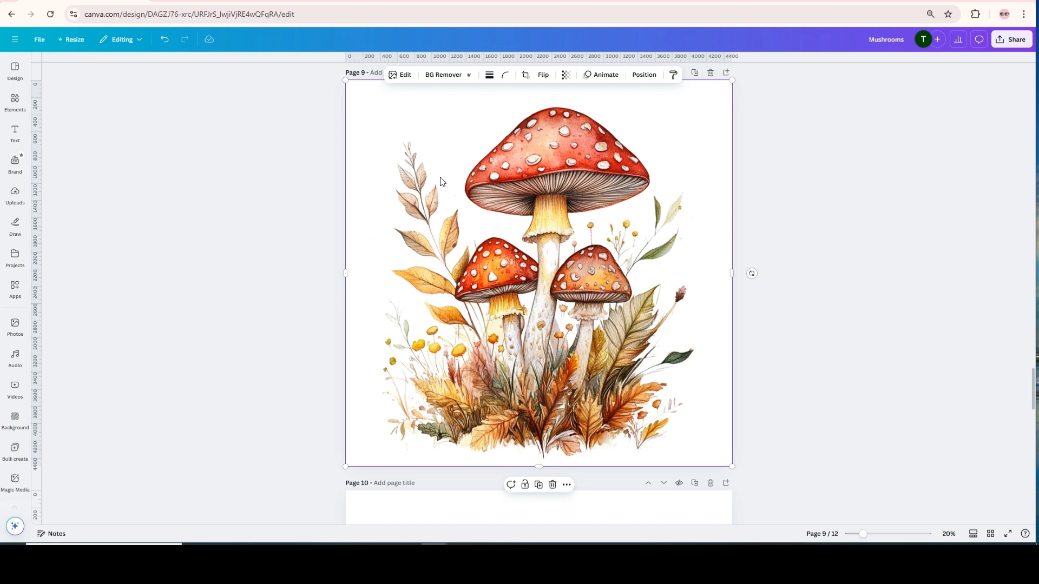
left_click(447, 79)
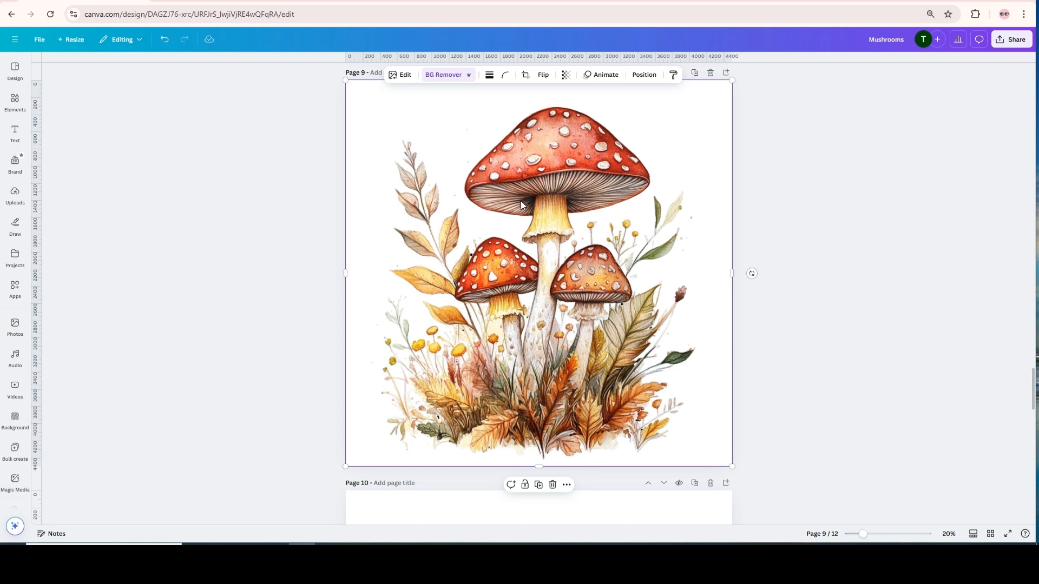
left_click(447, 81)
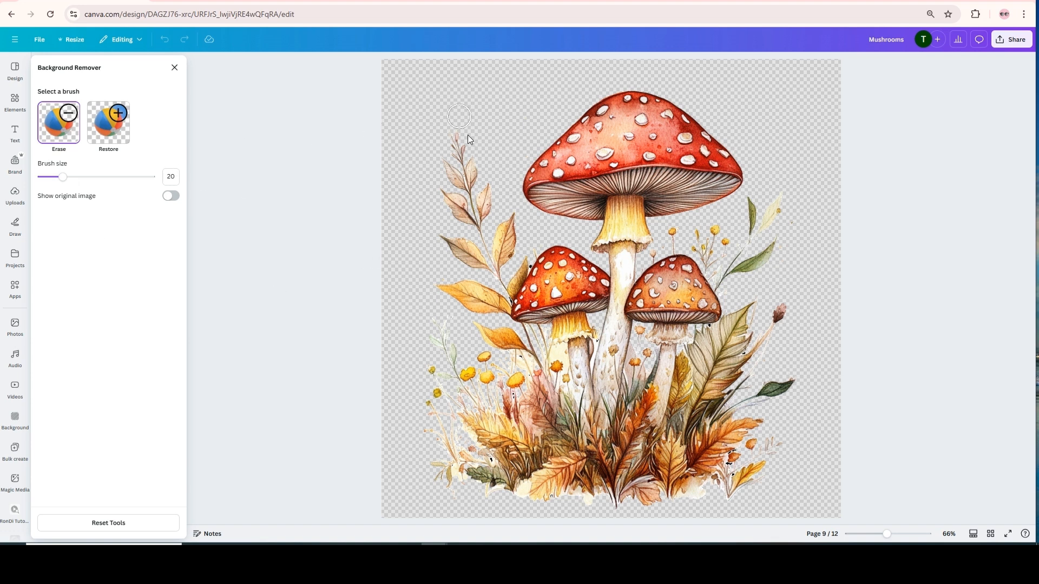
mouse_move(74, 178)
left_mouse_down()
mouse_move(123, 179)
mouse_move(50, 185)
left_mouse_up()
Examine the mushroom cutout on page 9 at 122% zoom for leftover specks and rough edges, and leave the background remover.
left_click_drag(887, 535, 908, 535)
left_click(886, 534)
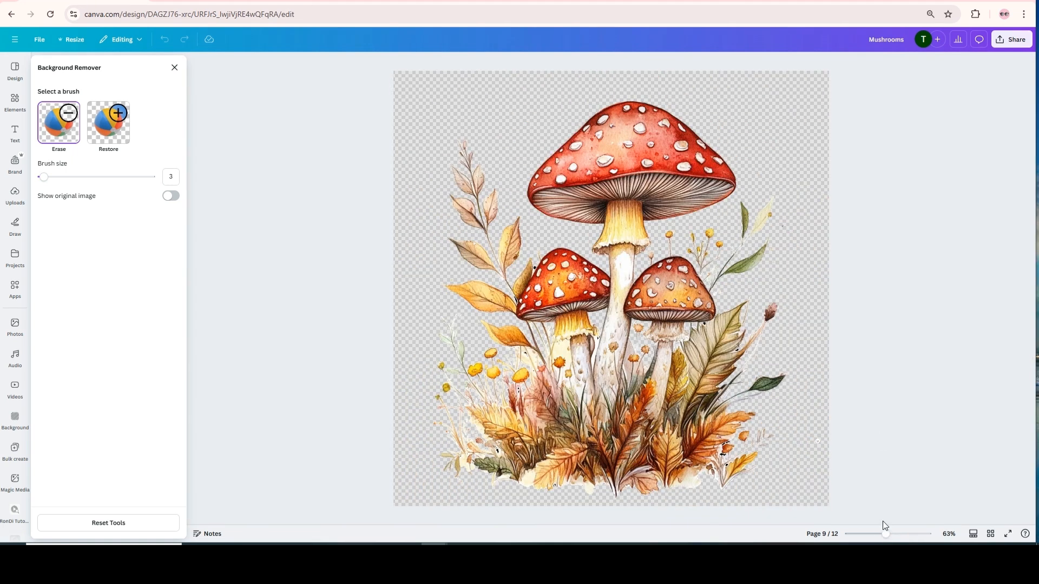
left_click_drag(888, 535, 899, 534)
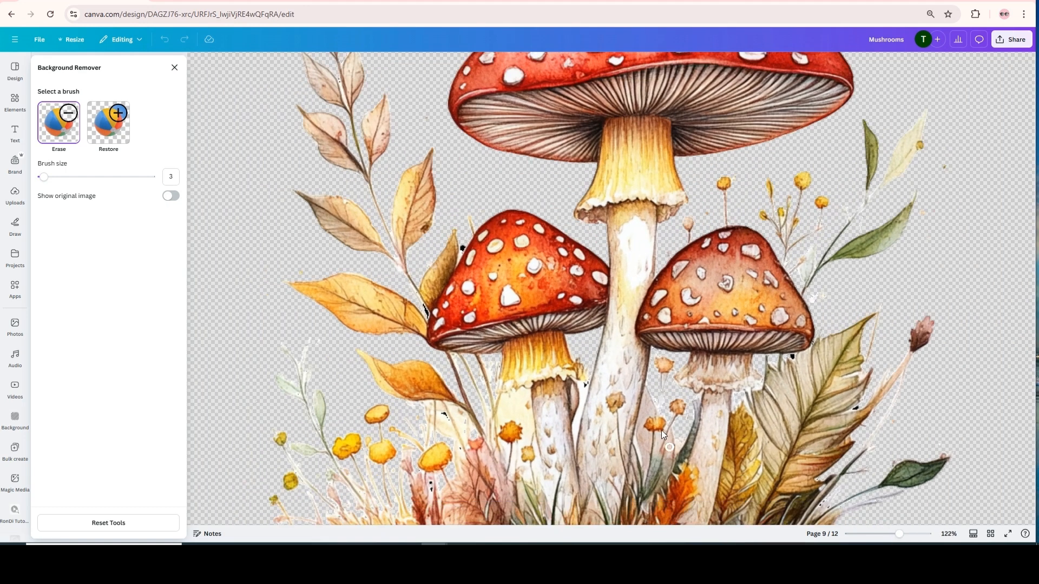
scroll(625, 400, "up", 3)
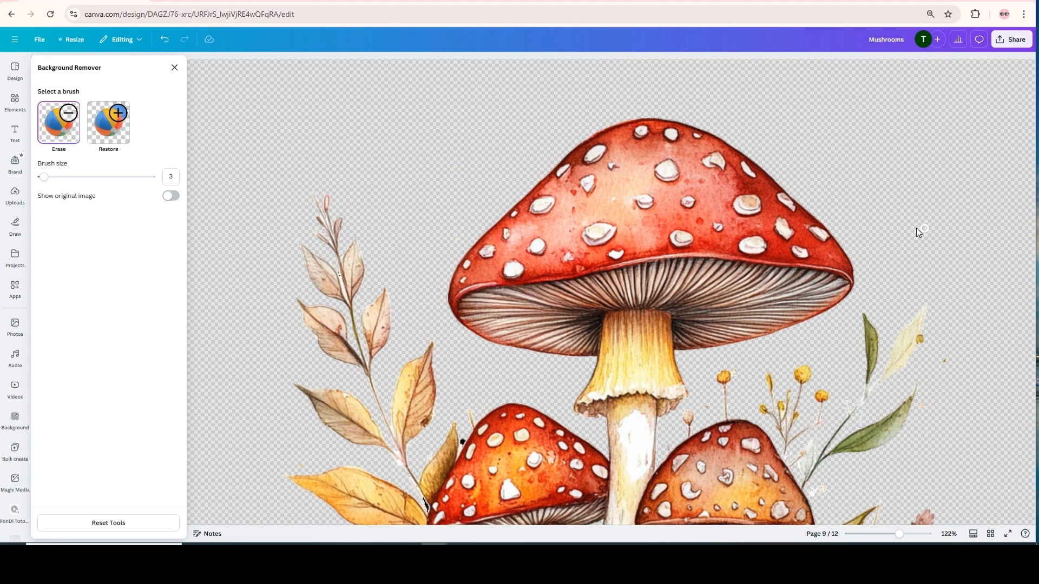
scroll(916, 228, "down", 1)
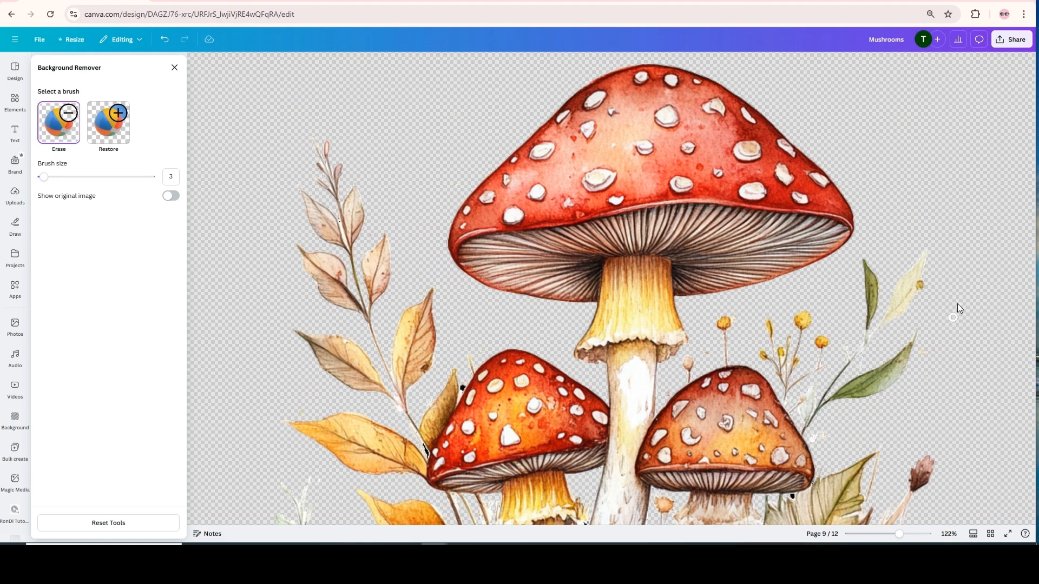
scroll(957, 306, "down", 3)
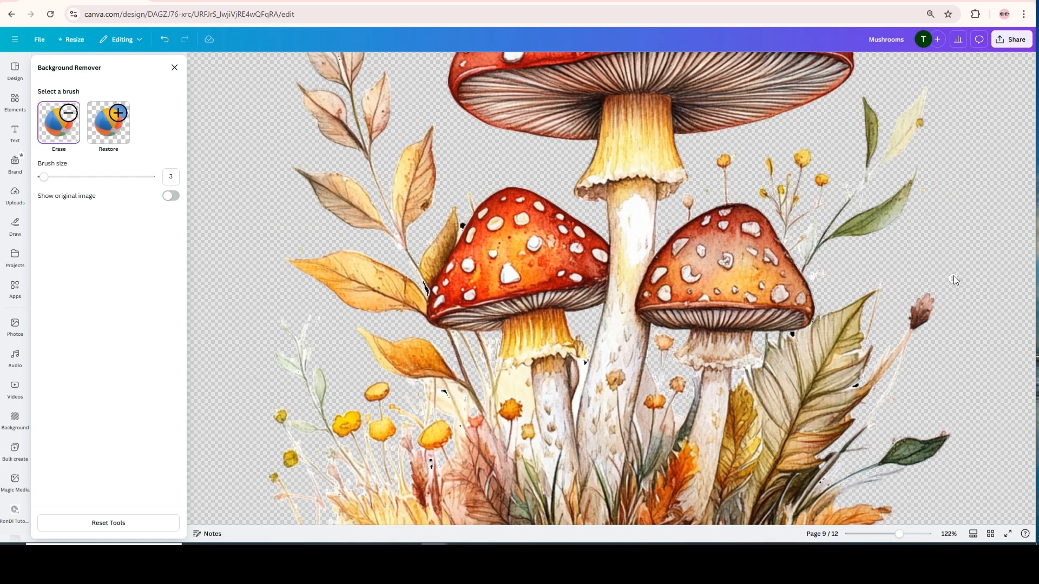
scroll(951, 268, "down", 2)
scroll(950, 265, "down", 1)
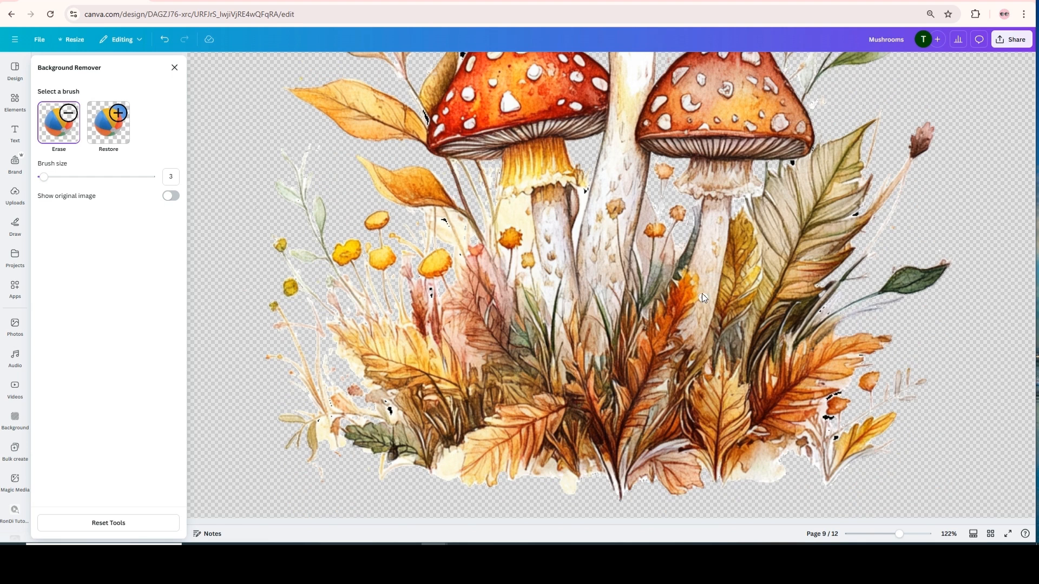
scroll(703, 297, "up", 5)
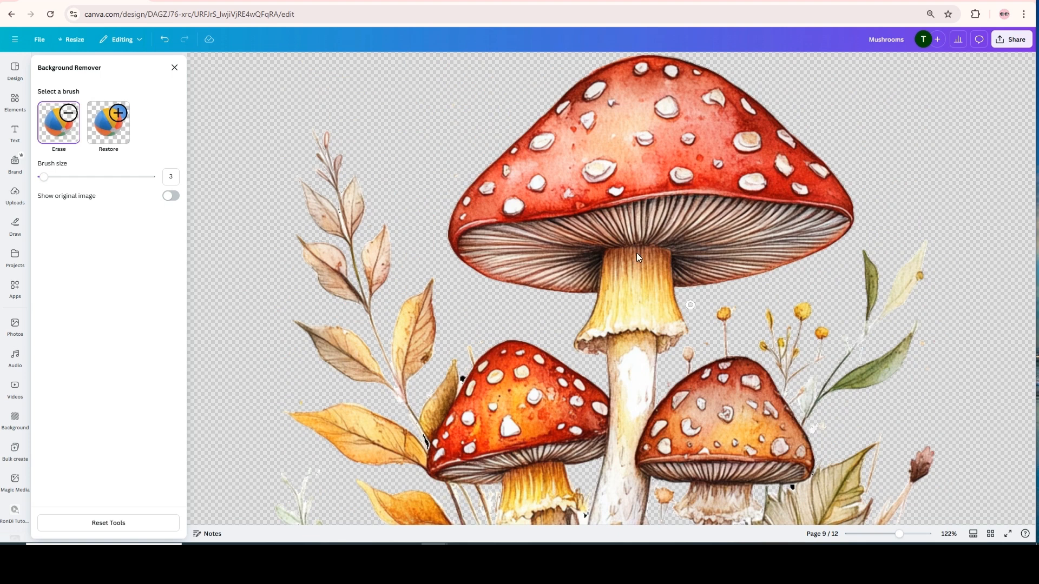
left_click(174, 67)
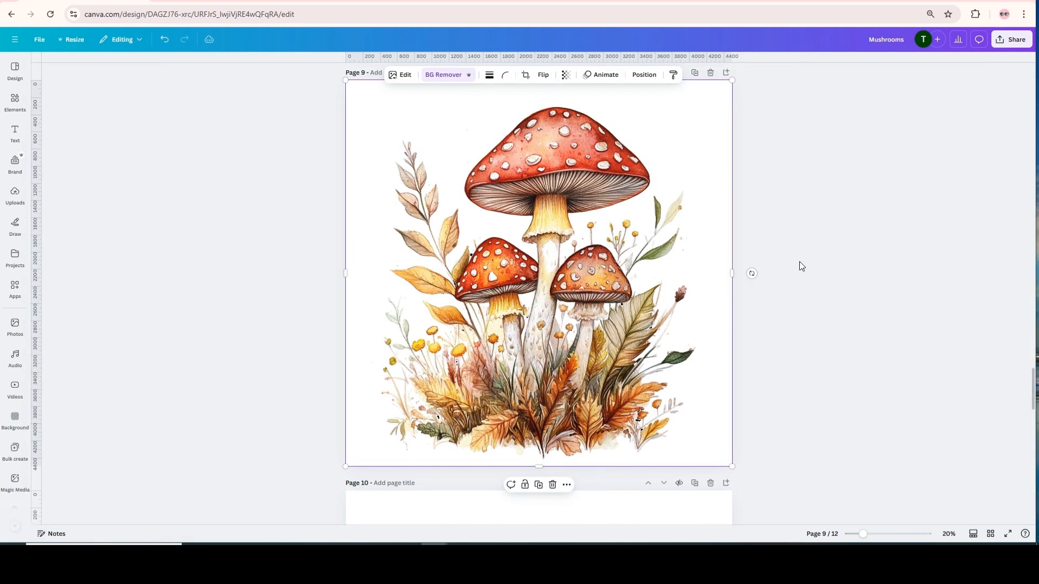
left_click(819, 265)
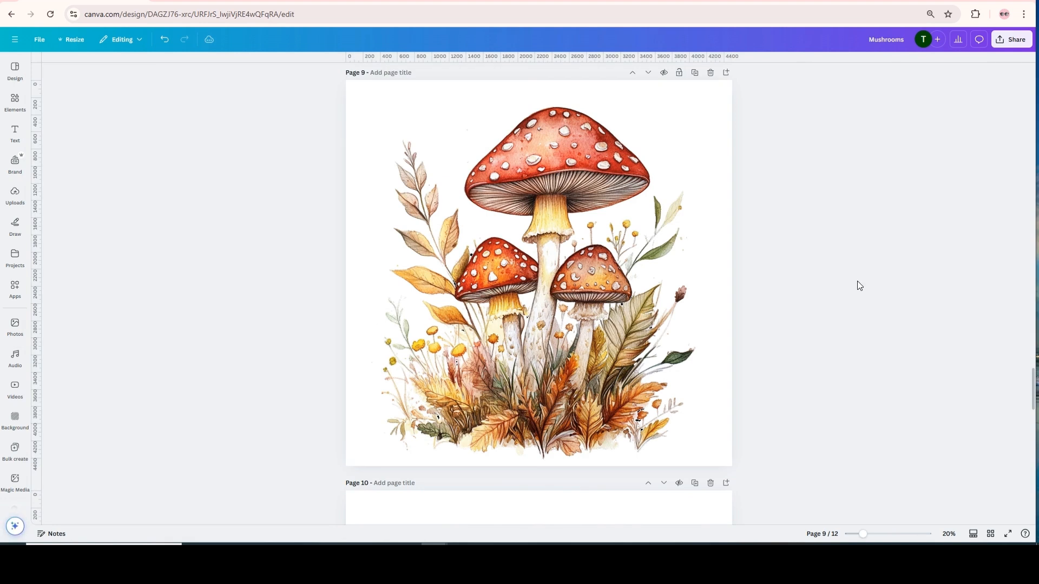
Paste the large orange-red mushroom image onto page 10 so it fills the page, remove its background and open the removal brushes.
scroll(849, 287, "down", 7)
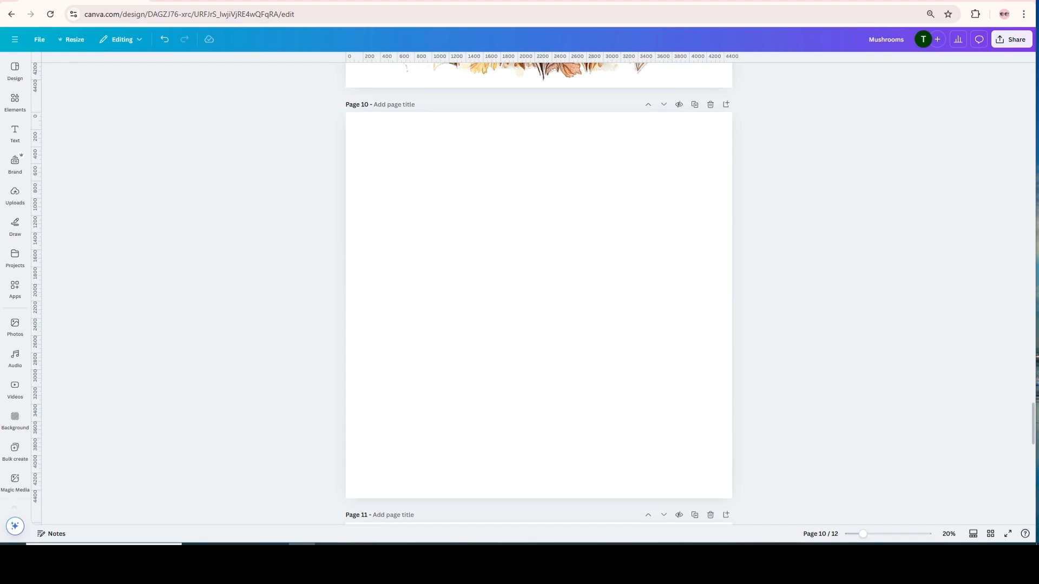
key("ctrl+v")
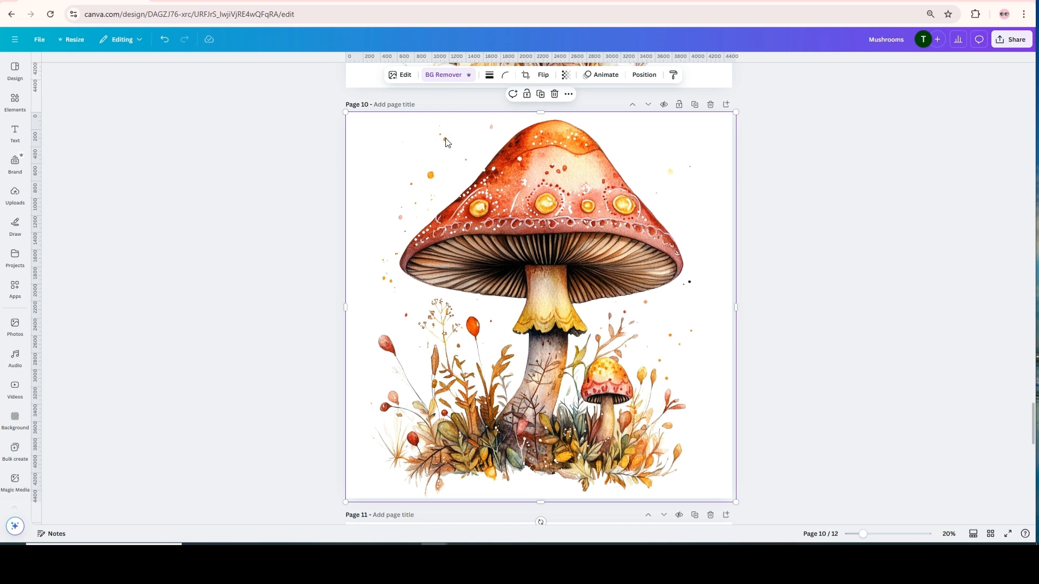
left_click(442, 76)
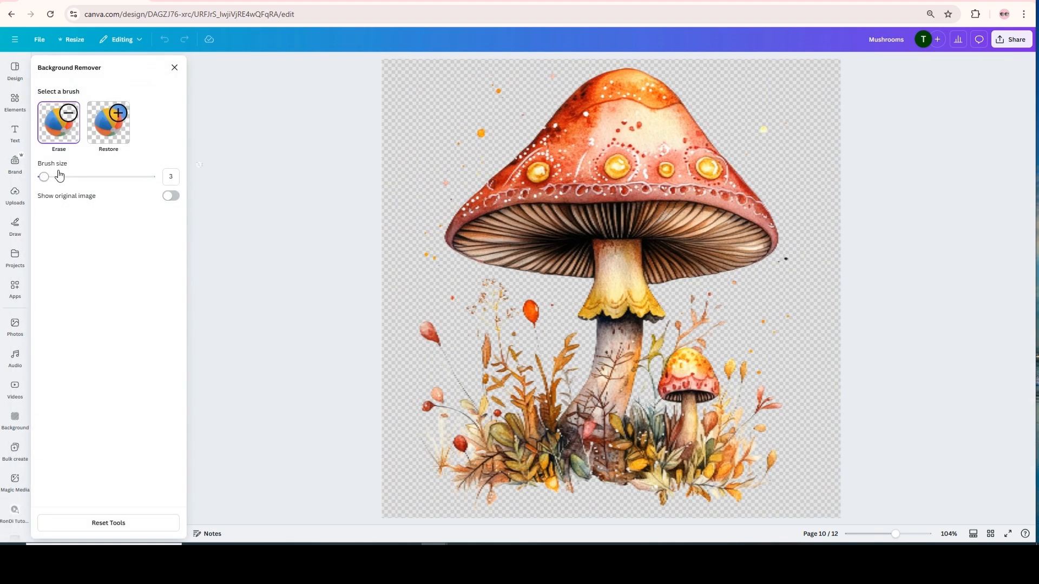
Erase the scattered paint specks around the mushroom cap on page 10 with a larger erase brush.
left_click_drag(43, 176, 74, 179)
left_click_drag(446, 290, 453, 306)
left_click(765, 128)
Set the erase brush size to 8 and erase the small stray specks around the plants beneath the page 10 mushroom cap.
left_click_drag(70, 177, 49, 178)
left_click_drag(895, 534, 915, 538)
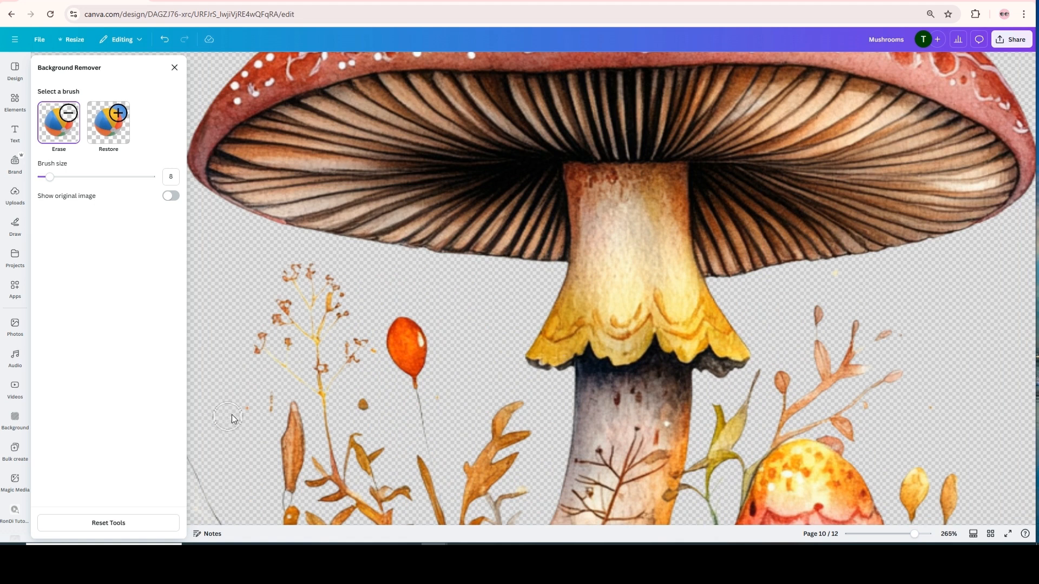
scroll(368, 396, "down", 2)
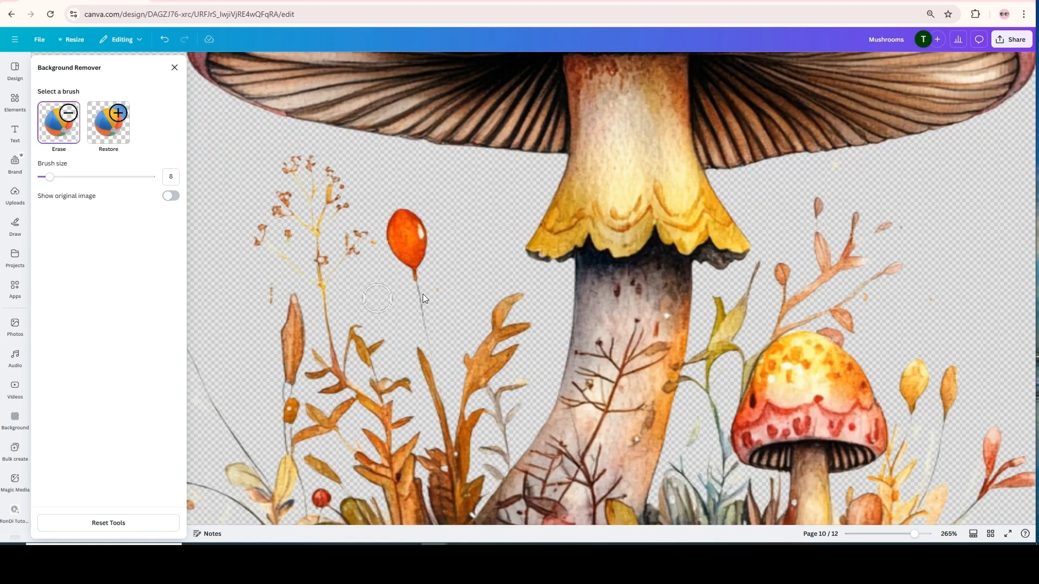
scroll(468, 264, "down", 4)
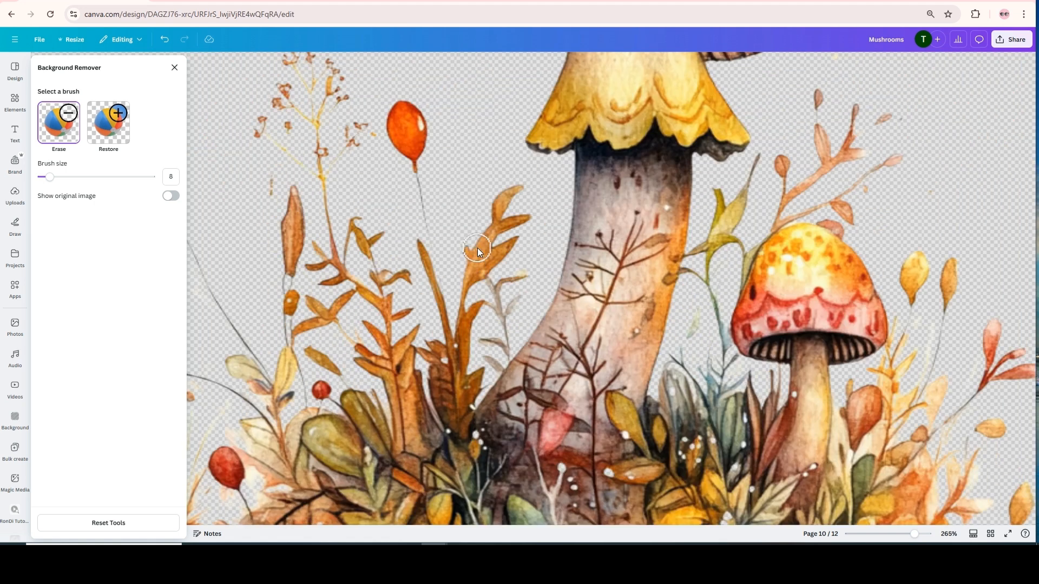
scroll(477, 248, "down", 1)
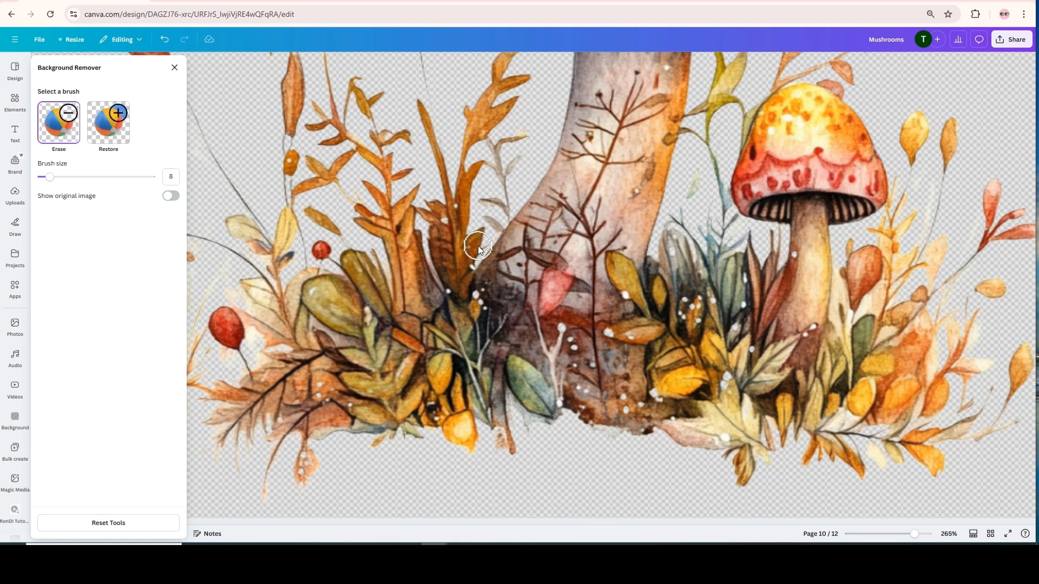
left_click_drag(915, 534, 904, 537)
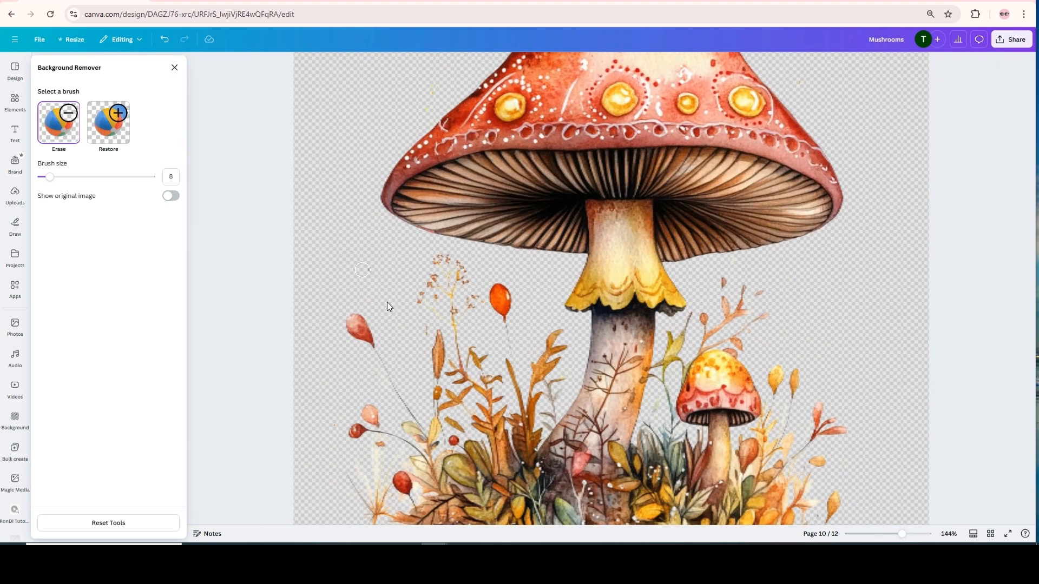
scroll(790, 286, "down", 1)
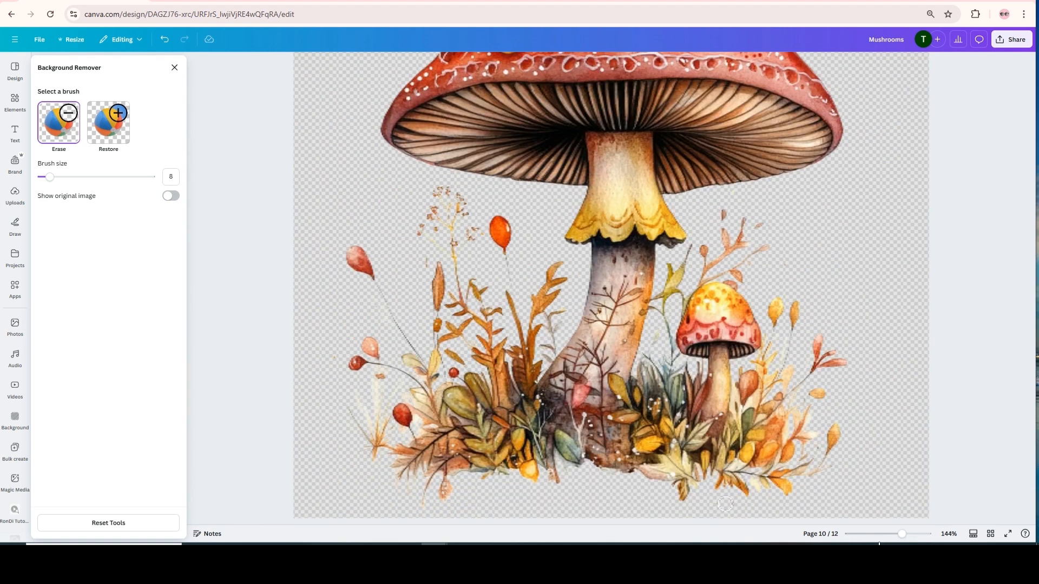
Restore the partly erased orange balloon-shaped bud beside the page 10 mushroom stem with a size 4 restore brush.
left_click_drag(902, 534, 919, 534)
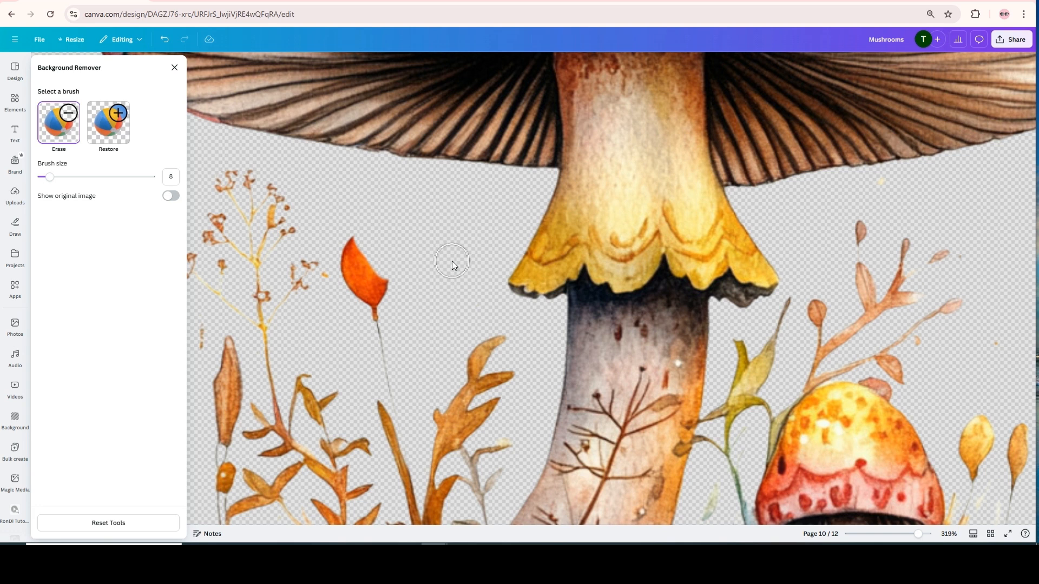
left_click(113, 126)
left_click_drag(50, 179, 44, 181)
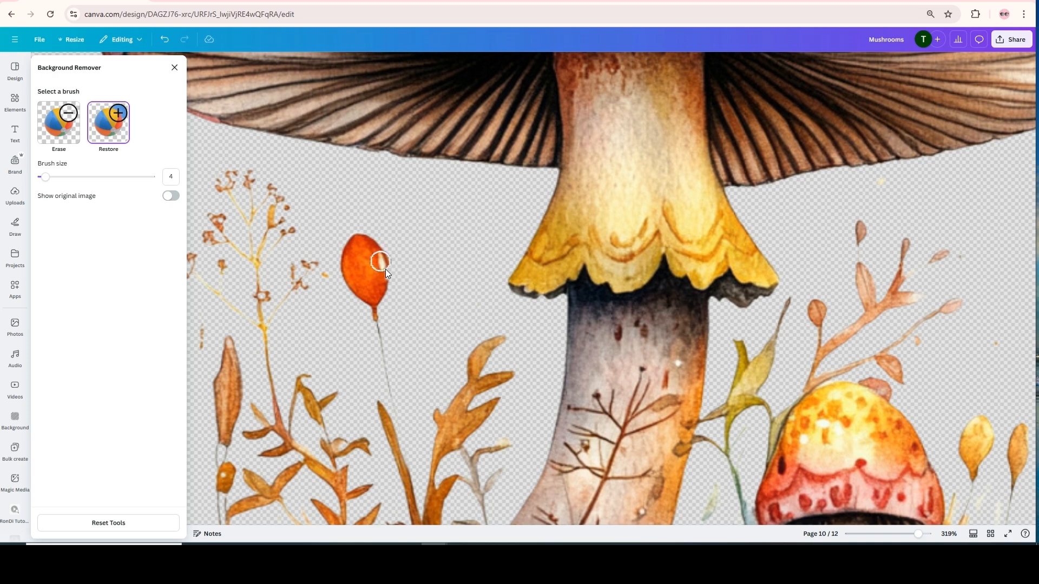
left_click_drag(377, 254, 358, 239)
Erase the remaining specks around the page 10 mushroom with brush sizes 1 and 23, and leave the background remover.
left_click(63, 128)
left_click_drag(45, 177, 41, 177)
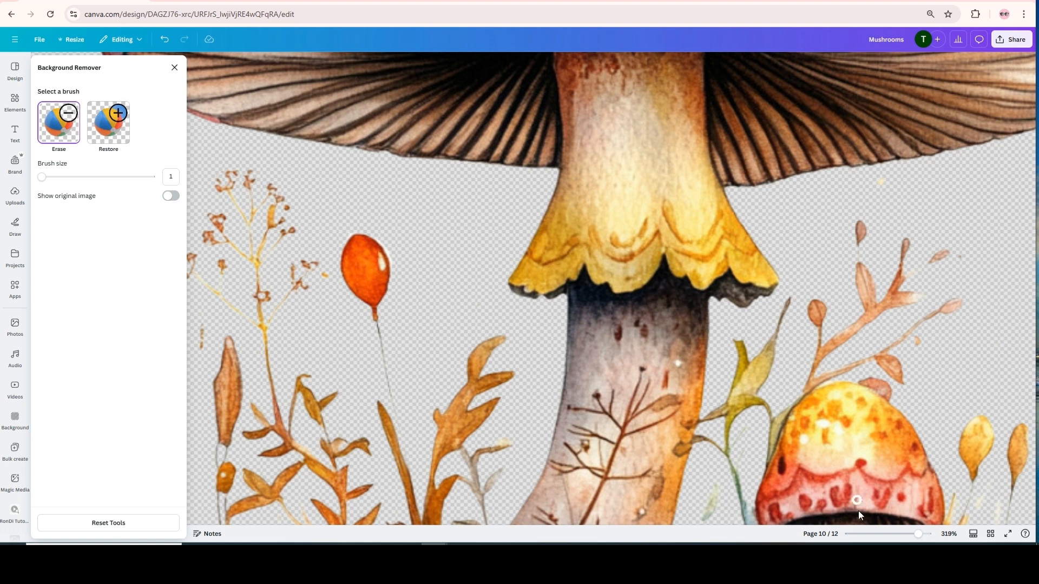
left_click_drag(919, 534, 903, 534)
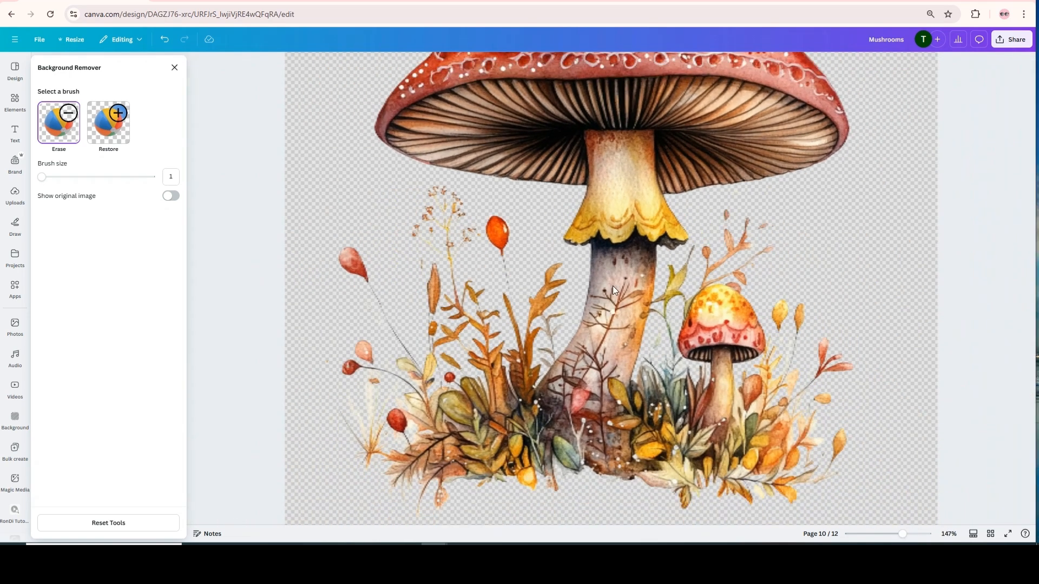
scroll(612, 285, "up", 3)
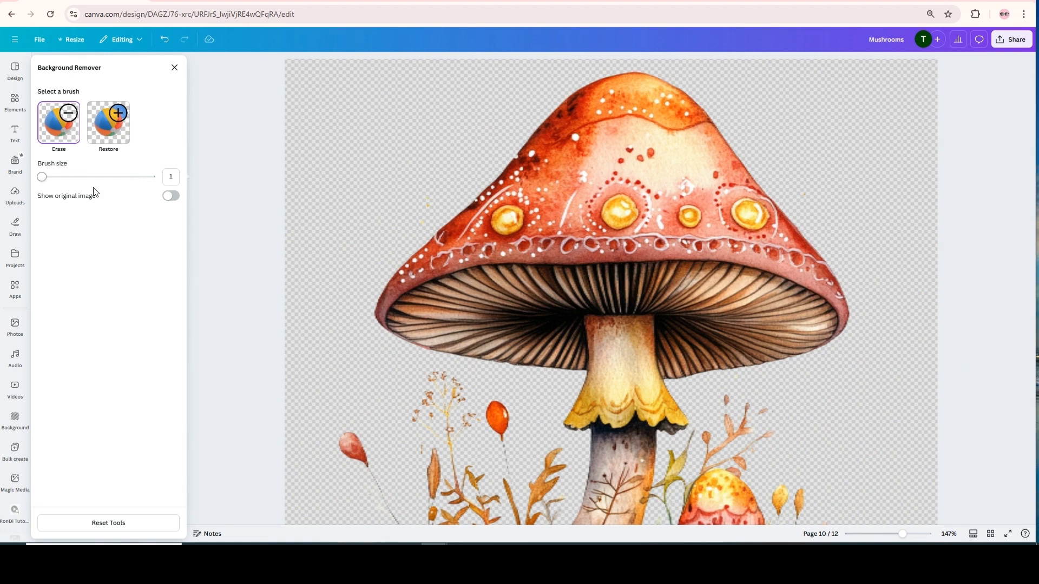
left_click_drag(41, 177, 67, 177)
left_click(173, 69)
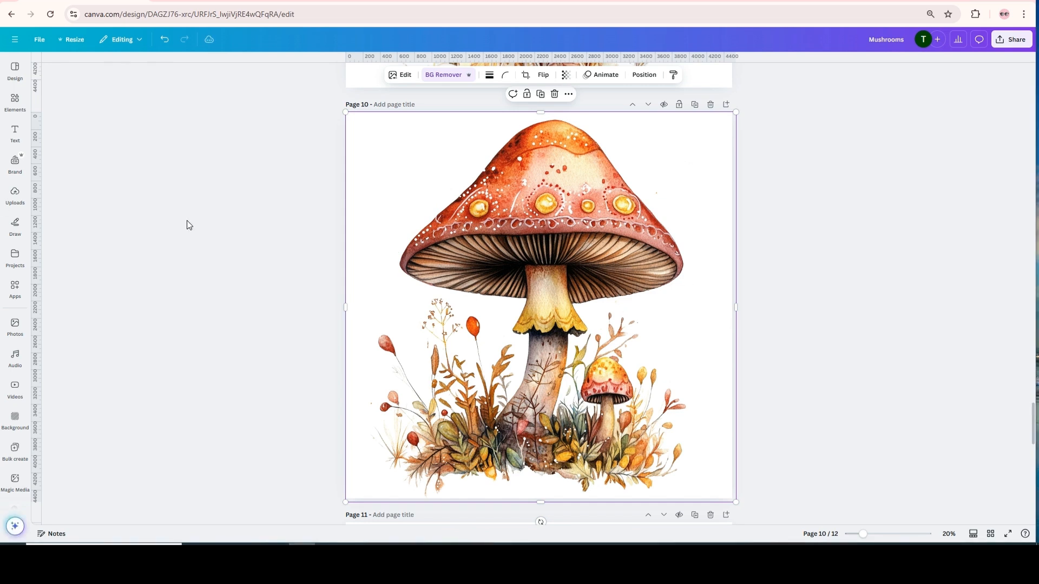
Paste the ornate red-capped mushroom image onto blank page 11 and move it to the page's upper-left corner.
scroll(181, 186, "down", 4)
scroll(182, 184, "down", 3)
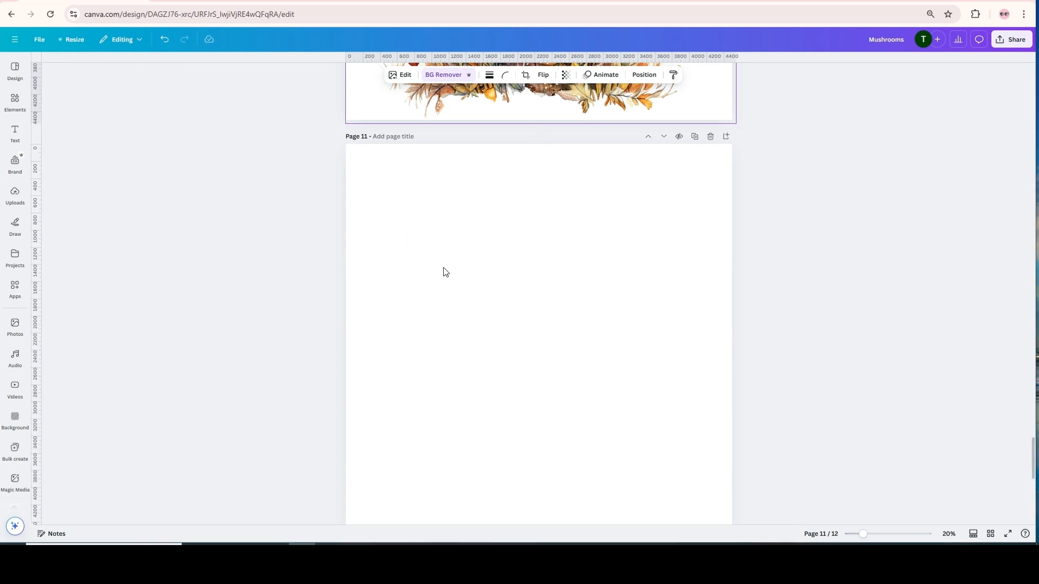
key("ctrl+v")
left_click_drag(531, 310, 471, 237)
left_click_drag(394, 196, 383, 188)
Enlarge the ornate mushroom image to cover page 11, extending it slightly past the page's right edge.
left_click_drag(580, 384, 681, 371)
scroll(911, 362, "up", 5)
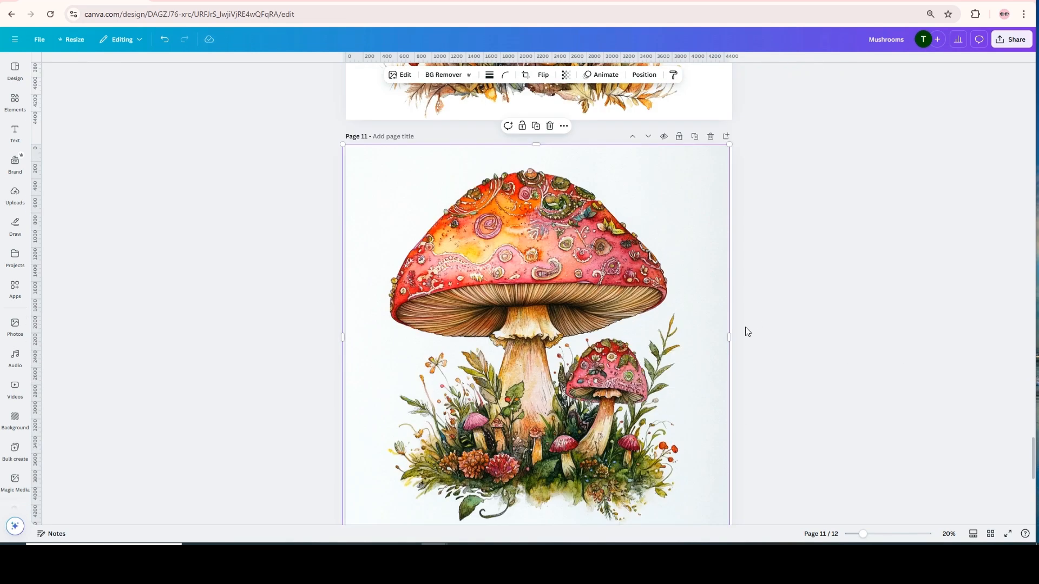
left_click_drag(729, 337, 742, 337)
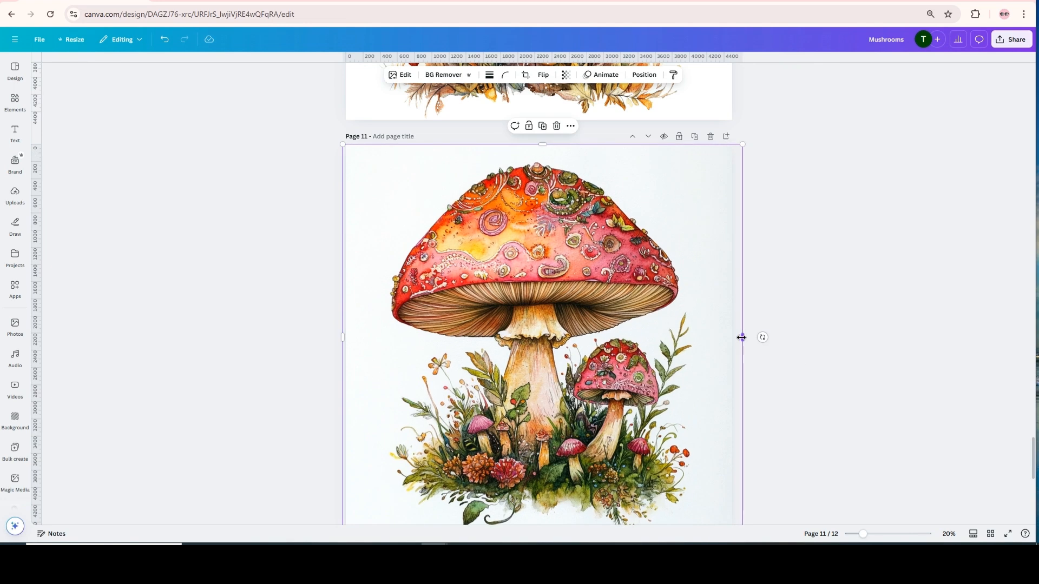
Remove the background from the page 11 mushroom image and open the background remover's brushes.
left_click(444, 74)
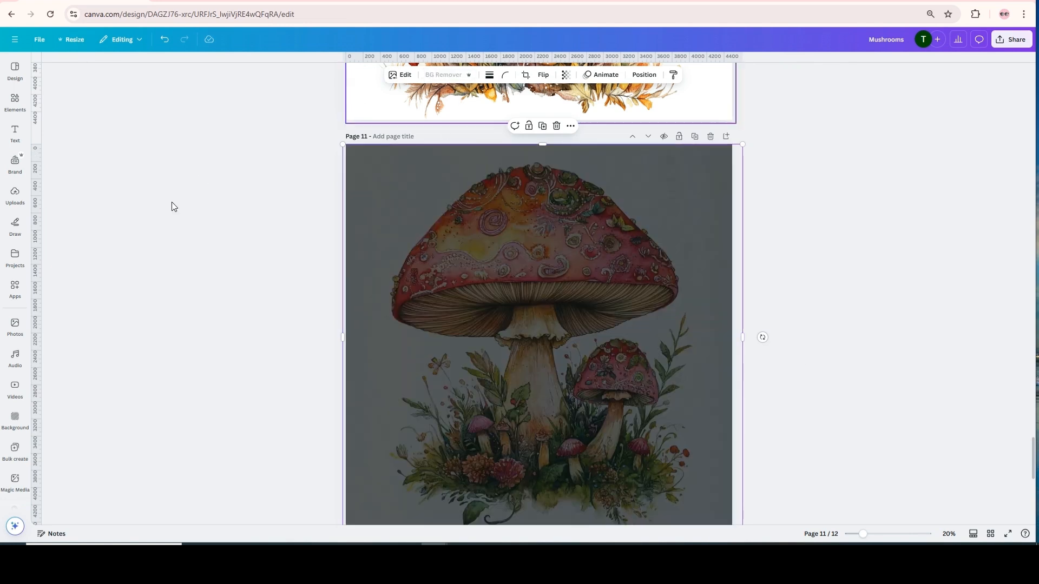
scroll(120, 292, "down", 3)
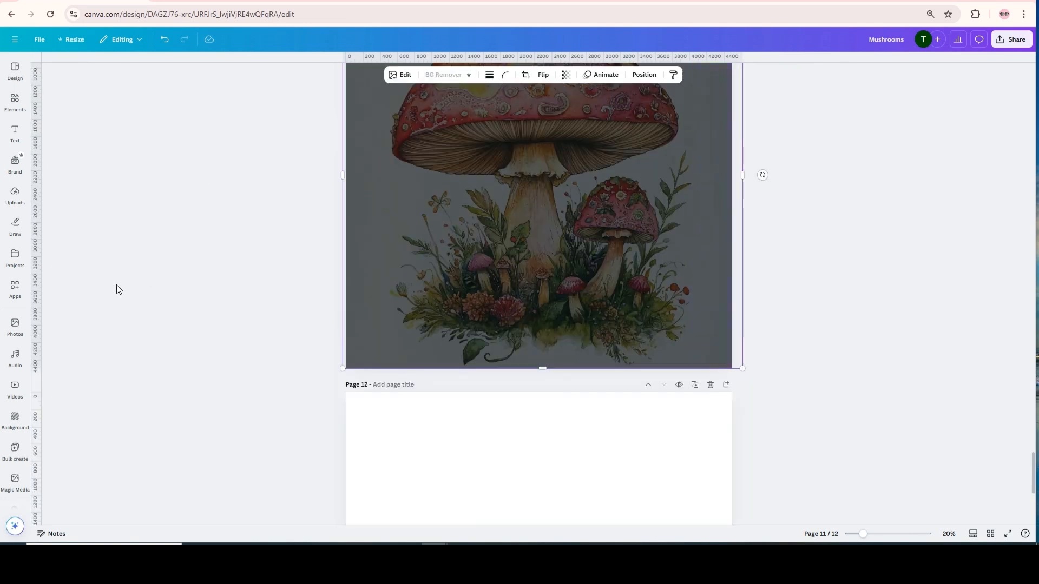
scroll(117, 289, "up", 3)
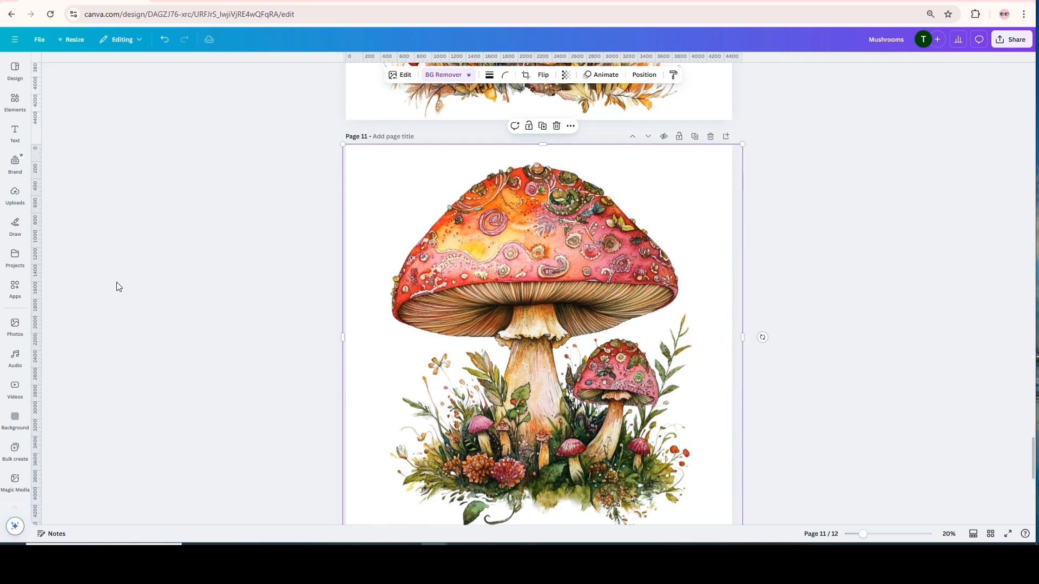
scroll(116, 281, "down", 1)
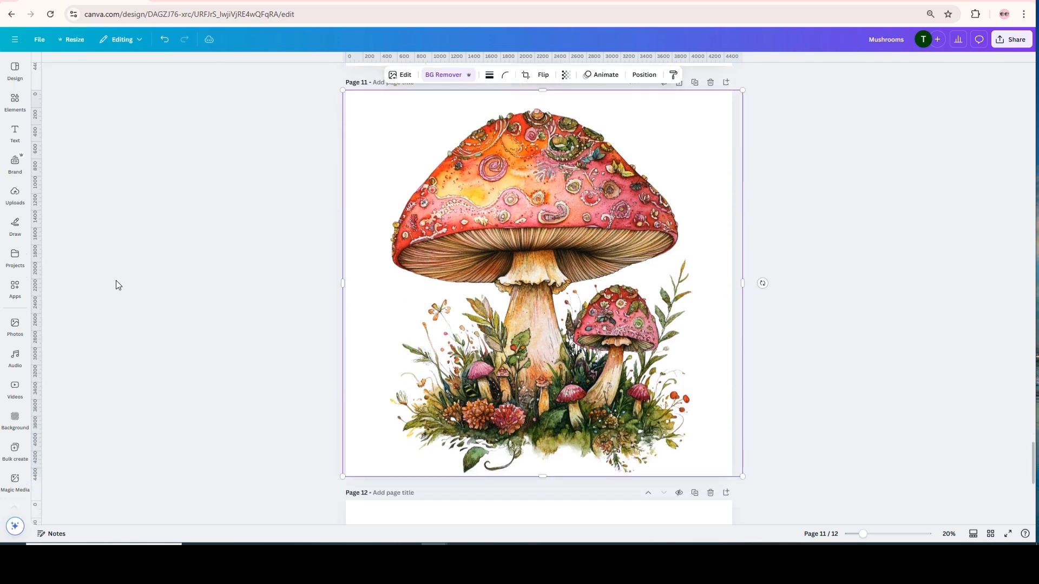
left_click(442, 75)
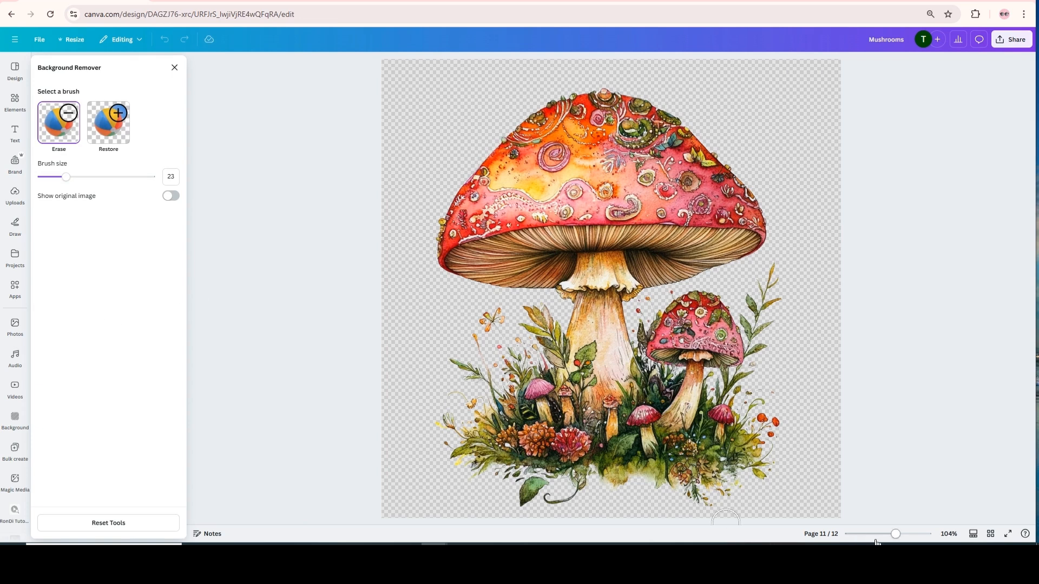
Touch up the page 11 cutout with a size 1 erase brush, leave the background remover and deselect the image.
left_click_drag(894, 535, 920, 535)
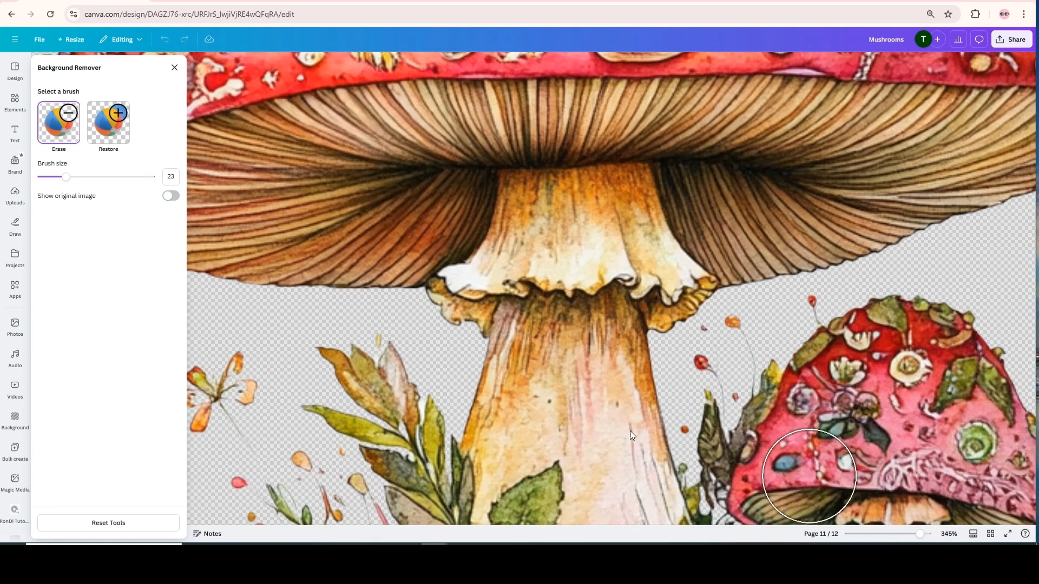
left_click_drag(66, 177, 38, 178)
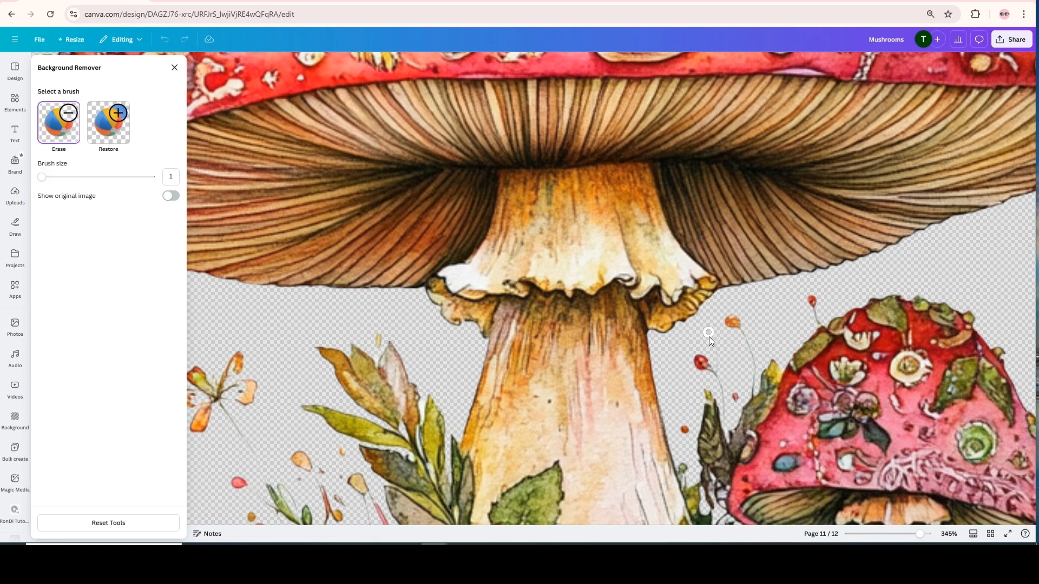
scroll(709, 337, "down", 9)
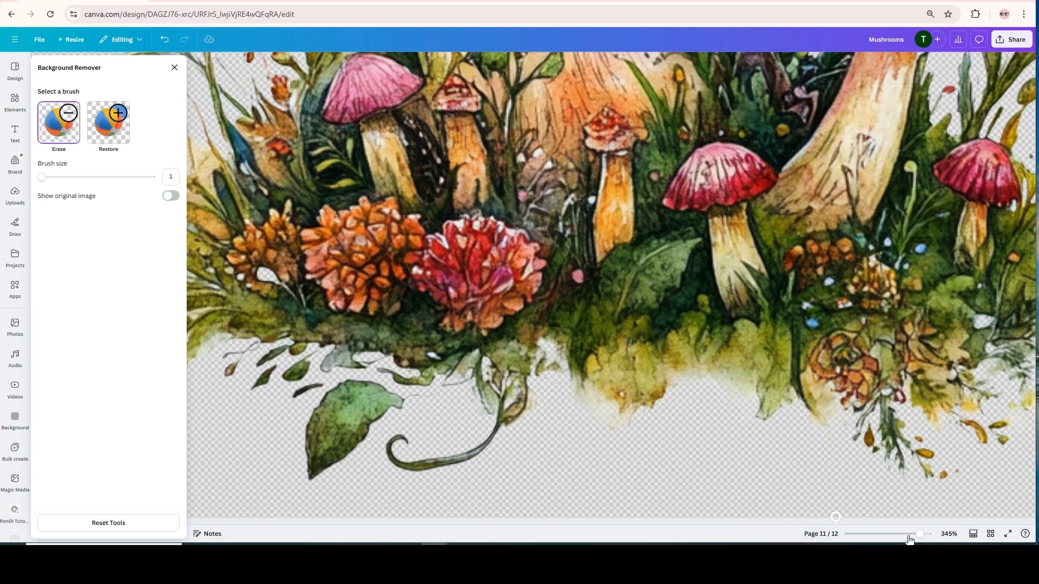
left_click_drag(915, 536, 907, 536)
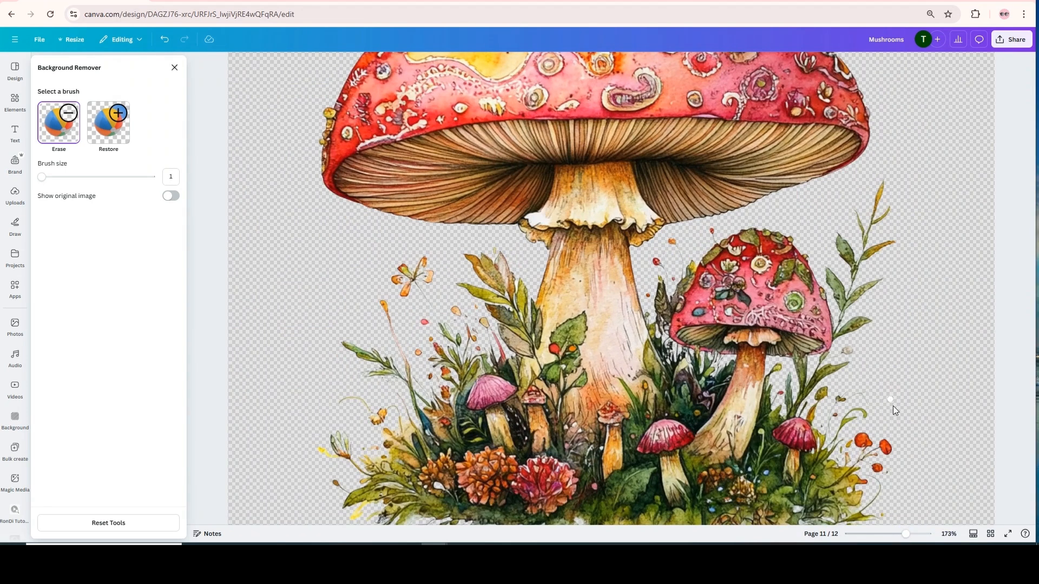
scroll(528, 211, "down", 2)
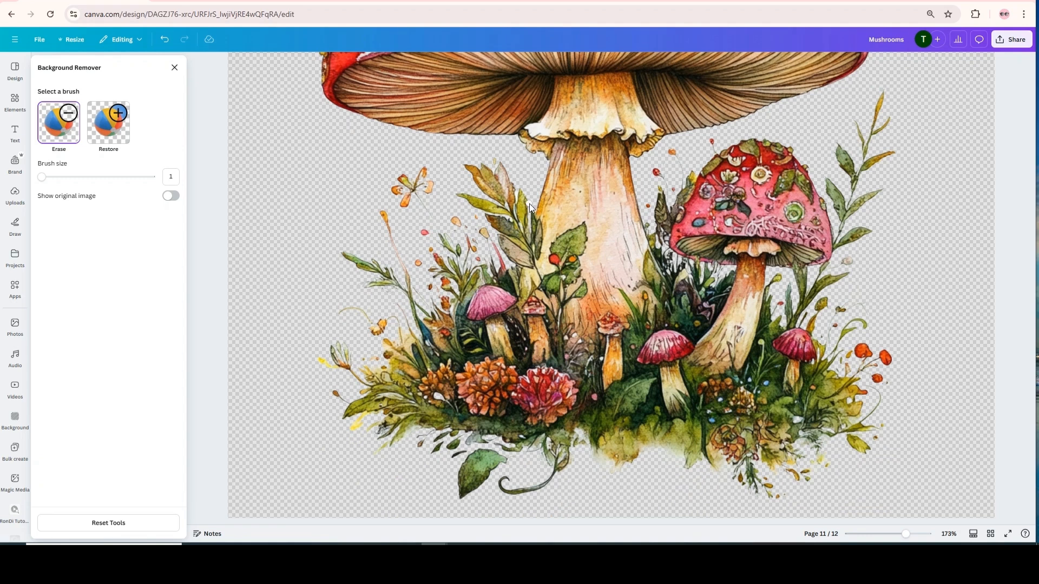
scroll(487, 255, "up", 6)
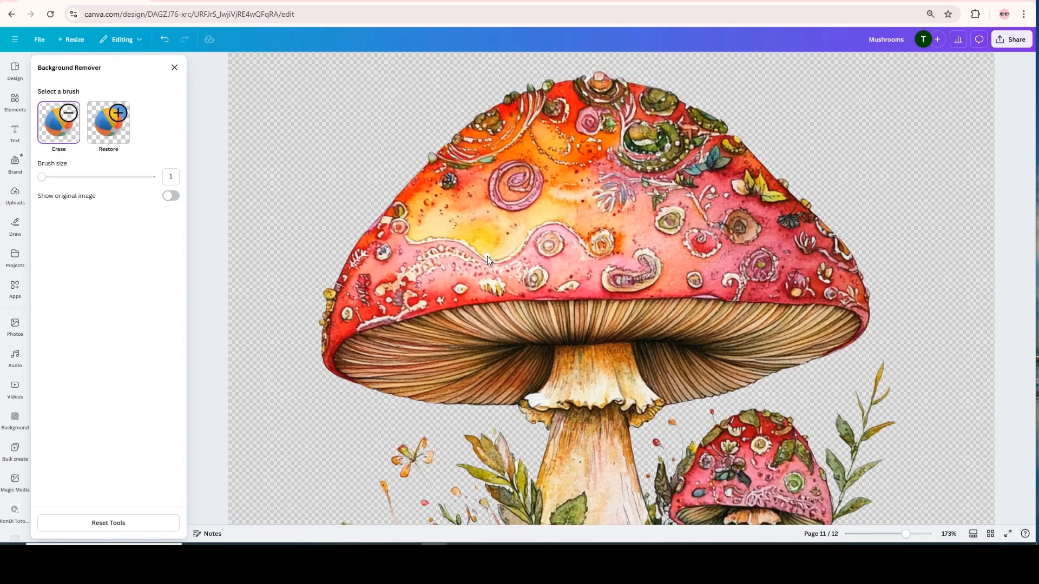
left_click(175, 67)
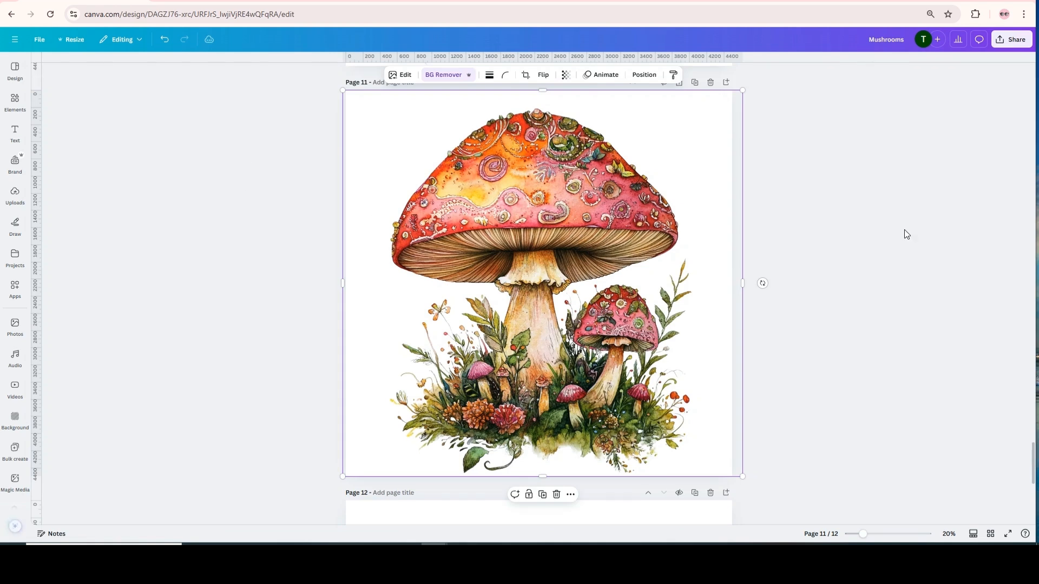
left_click(873, 250)
Paste the image of three orange-capped mushrooms onto page 12, enlarge it to fill the page, and deselect it.
scroll(848, 254, "down", 7)
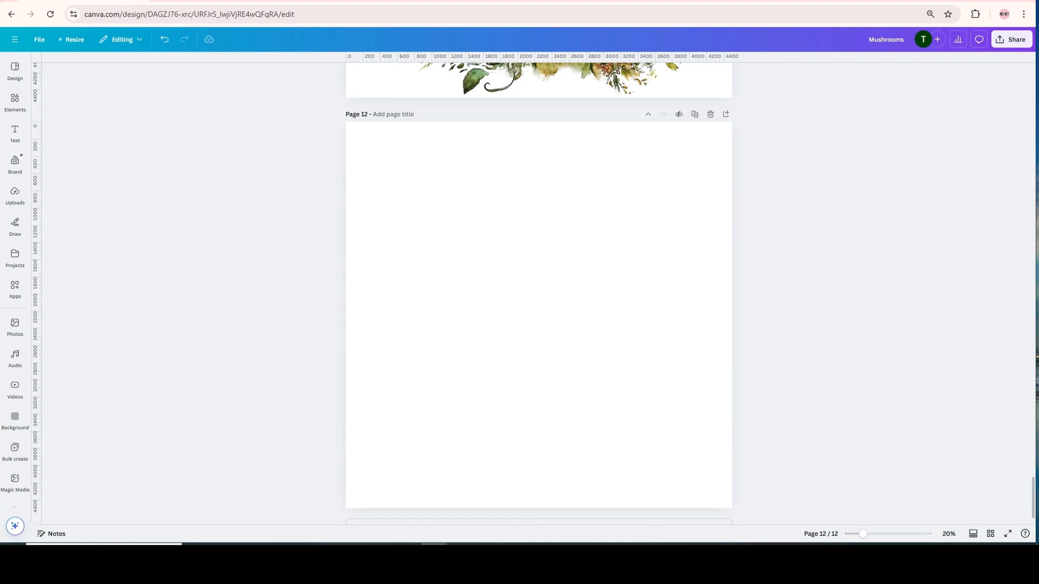
key("ctrl+v")
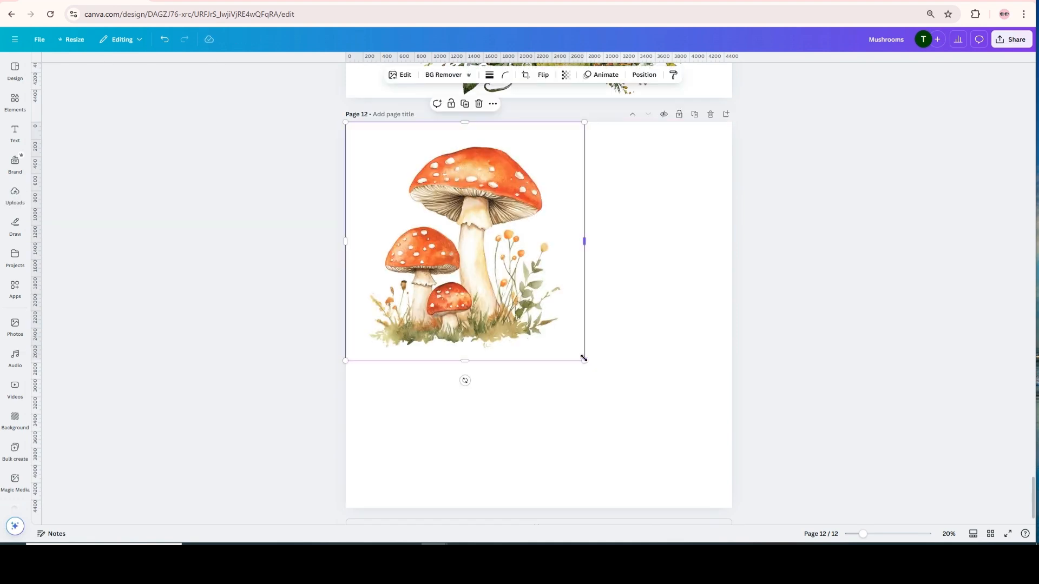
left_click_drag(585, 360, 733, 506)
left_click(798, 231)
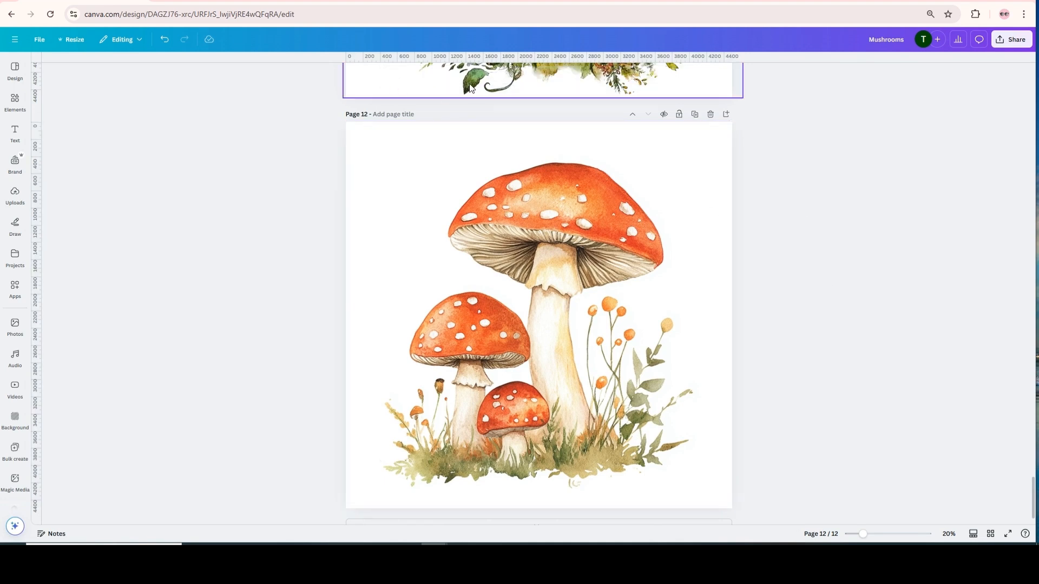
Remove the background from the three-mushroom image on page 12.
left_click(556, 219)
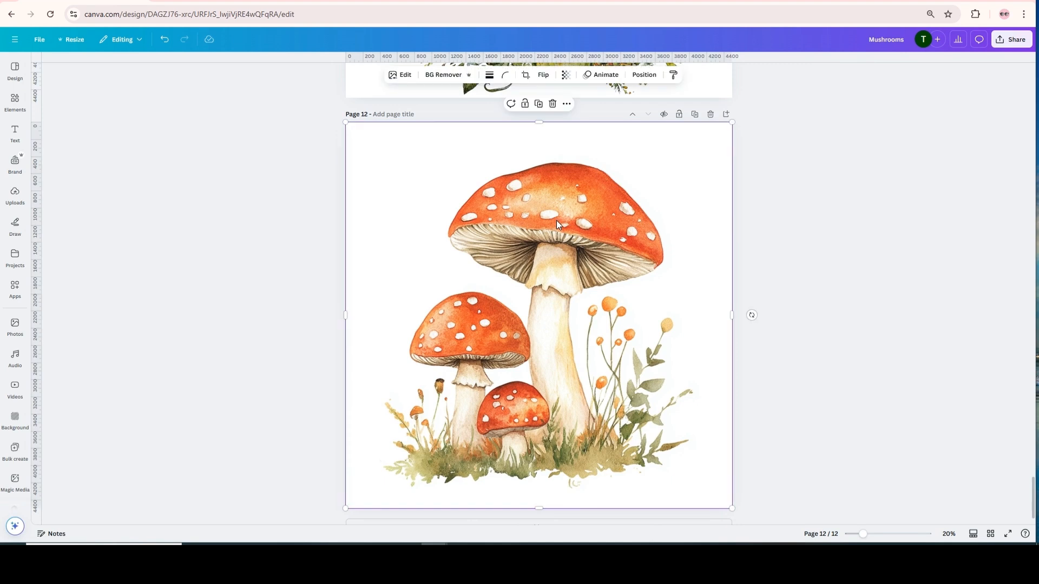
left_click(444, 74)
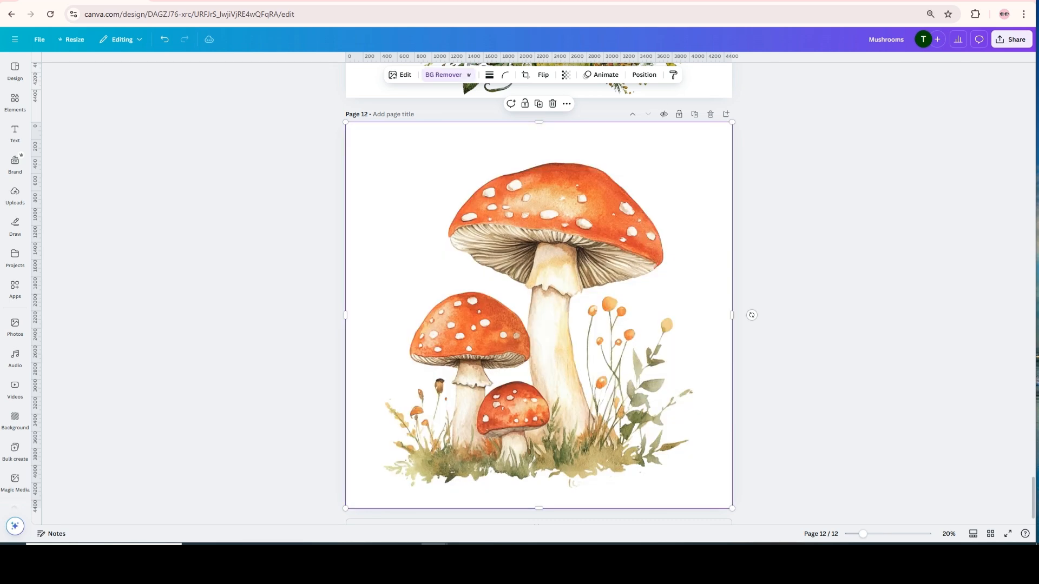
Examine the edges of the page 12 mushroom cutout up close in the background remover, leaving it and deselecting the image when done.
left_click(446, 82)
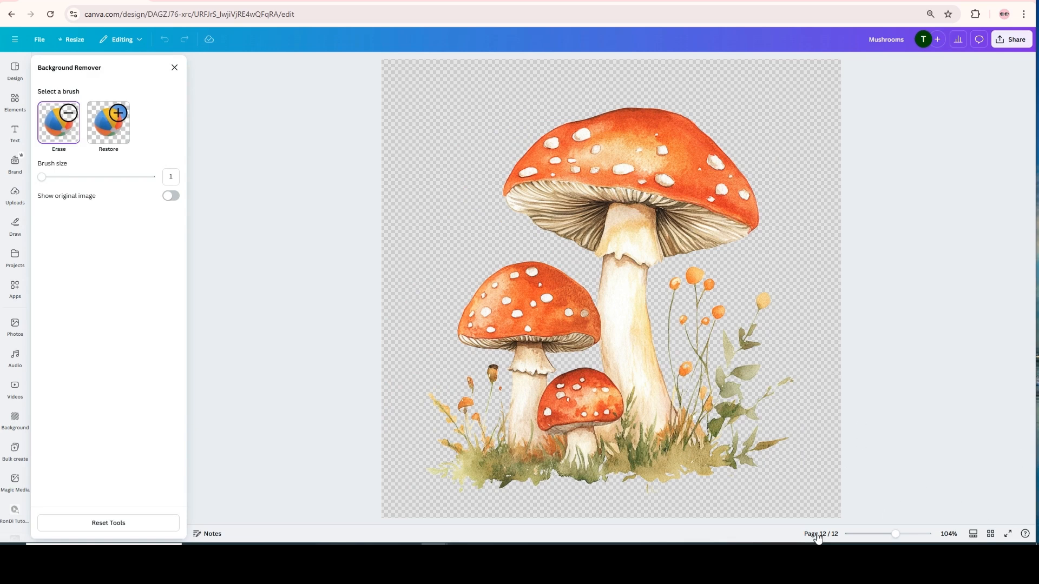
left_click_drag(898, 536, 927, 534)
scroll(379, 233, "down", 2)
scroll(351, 215, "down", 10)
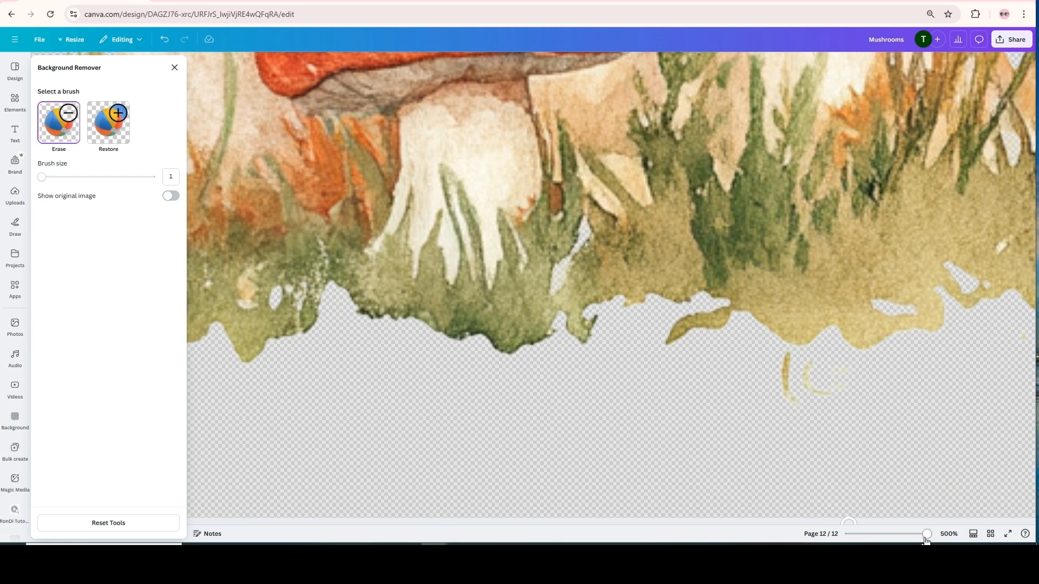
left_click_drag(928, 534, 900, 534)
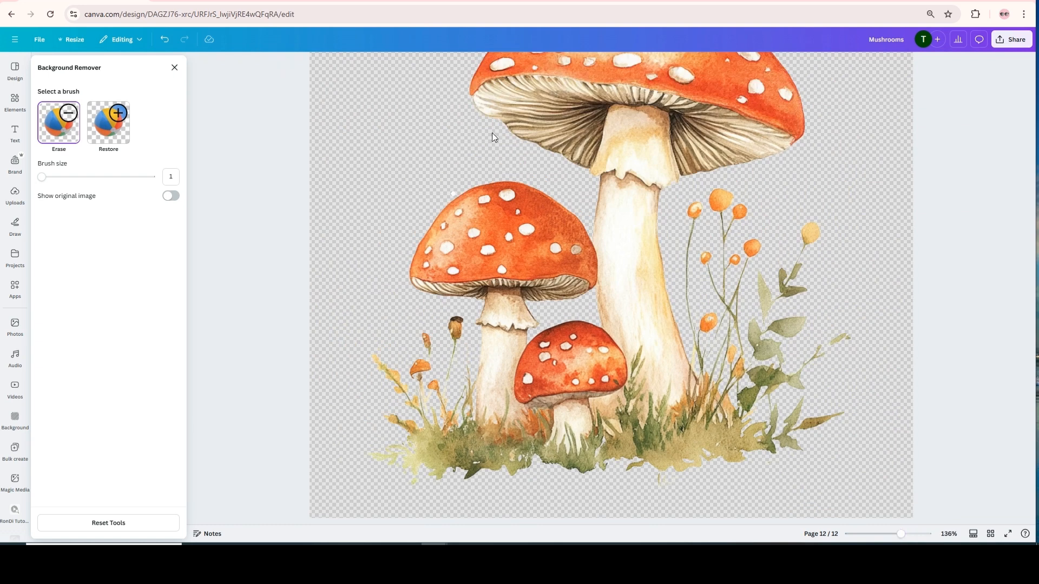
scroll(439, 182, "up", 4)
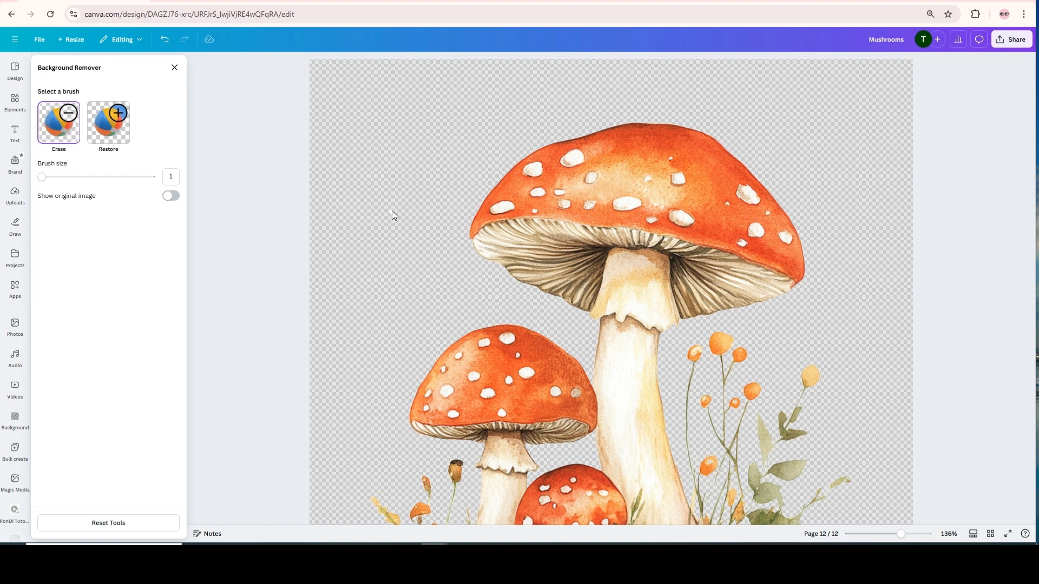
left_click(175, 68)
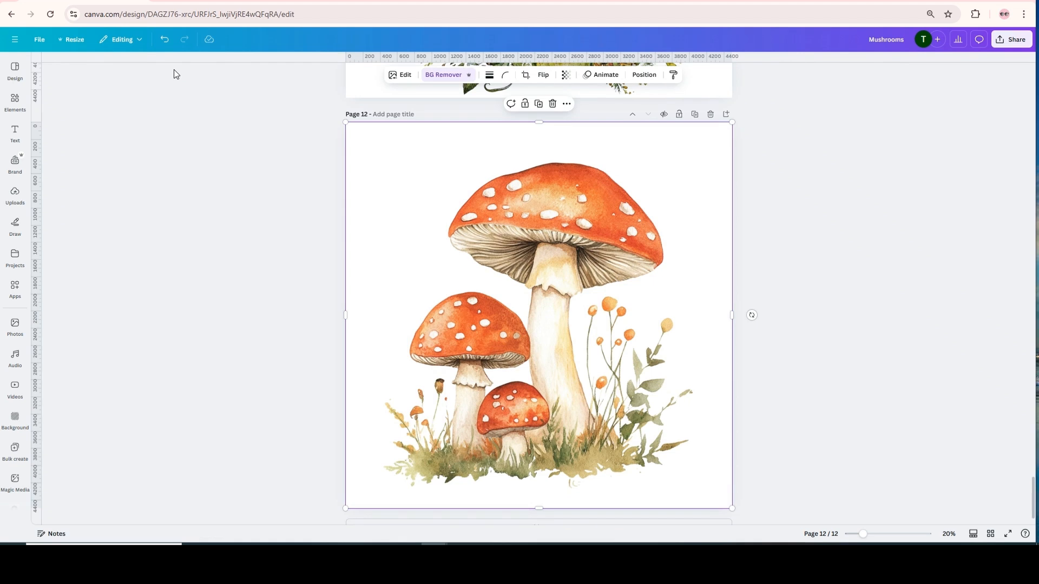
left_click(817, 252)
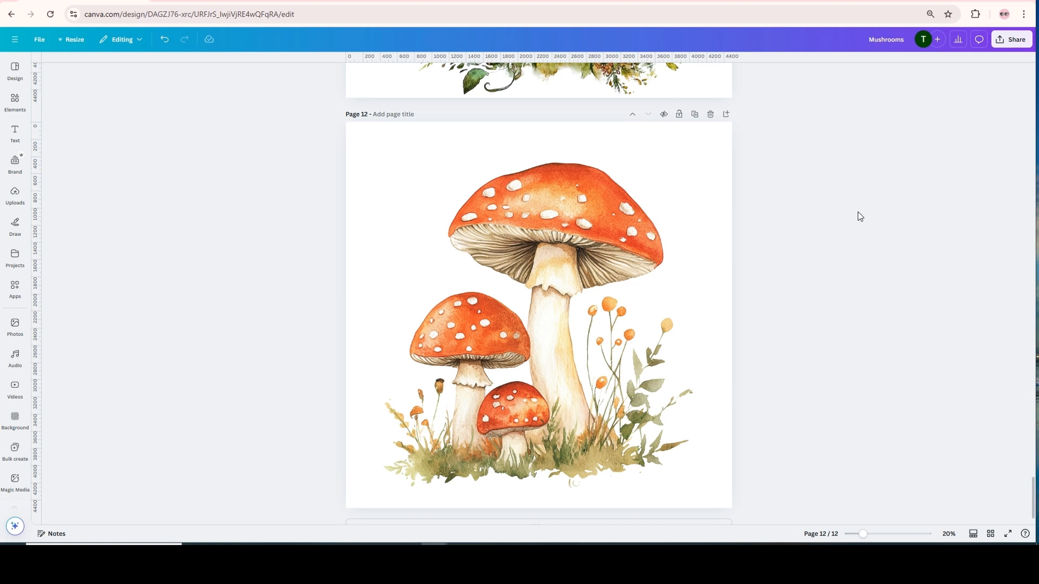
Review the mushroom artwork on the design's pages from page 12 back to page 6.
scroll(832, 201, "down", 1)
scroll(839, 244, "up", 5)
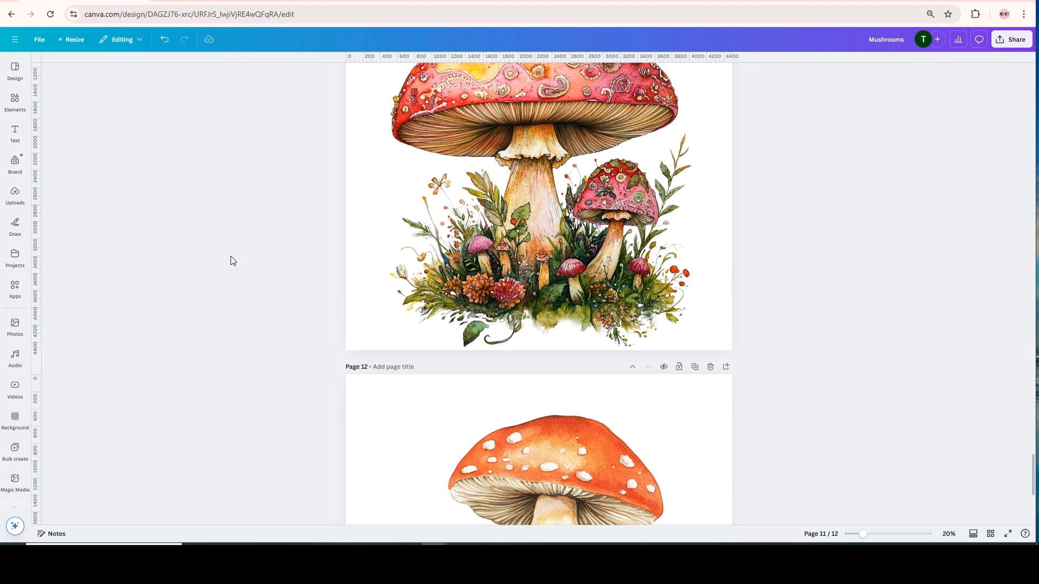
scroll(230, 265, "down", 5)
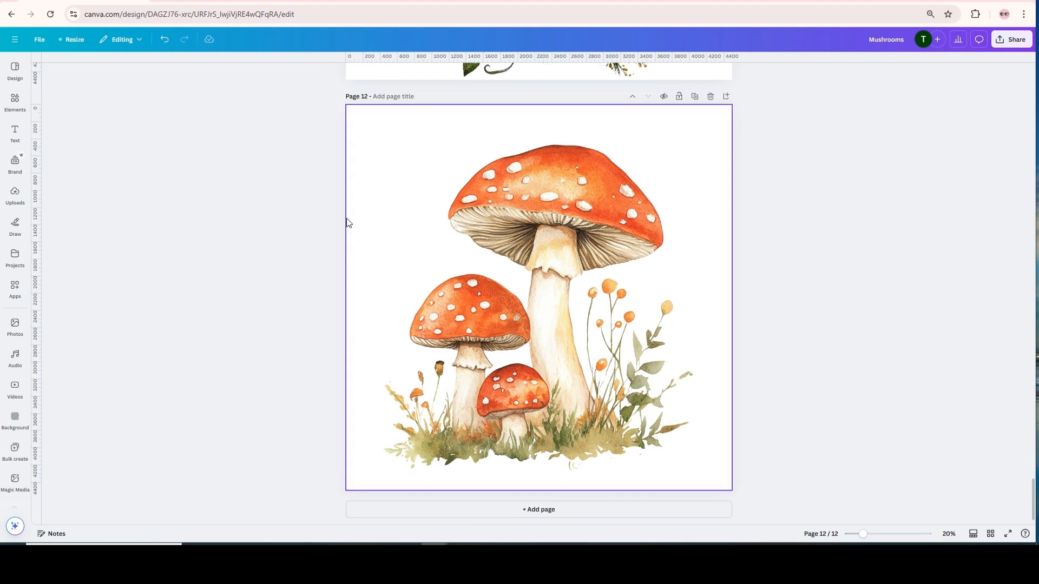
scroll(268, 216, "up", 10)
scroll(262, 221, "up", 10)
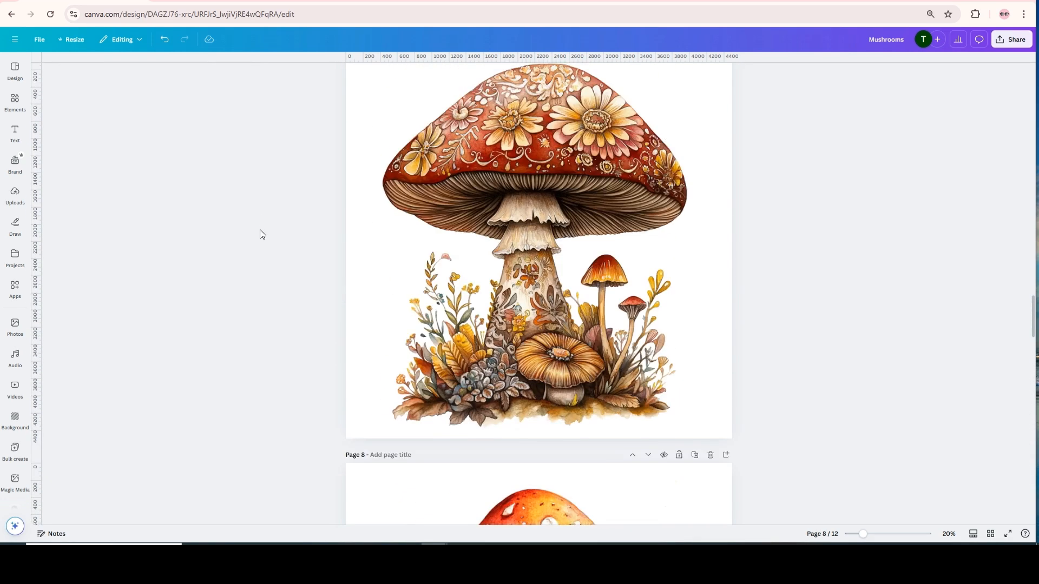
scroll(260, 234, "up", 5)
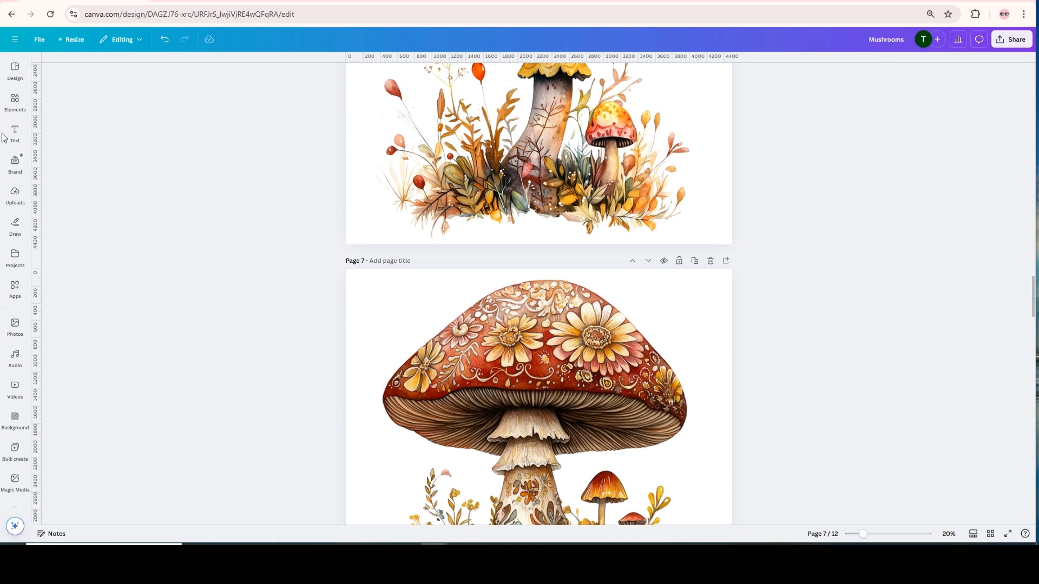
scroll(650, 295, "up", 5)
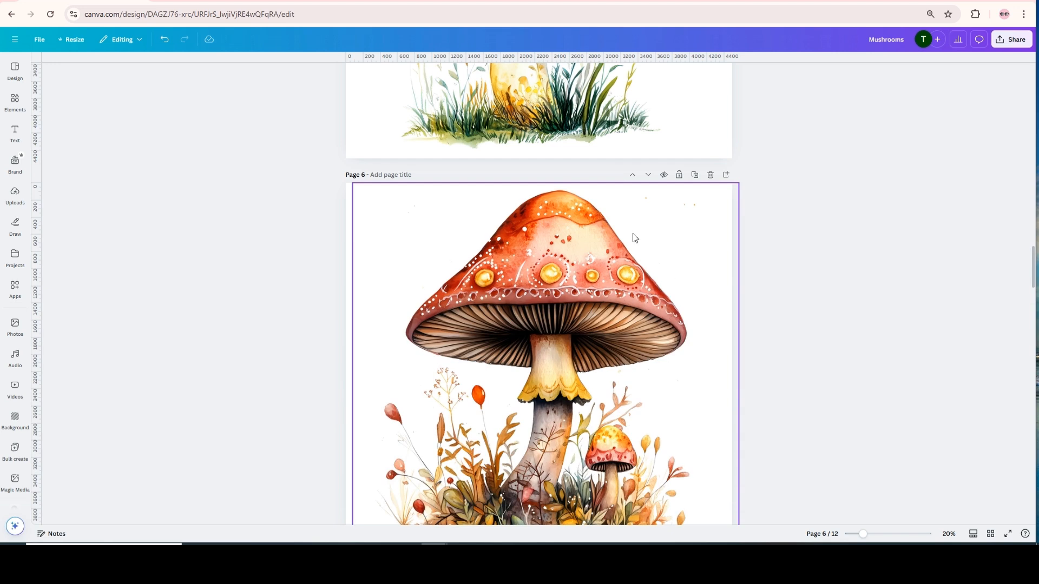
scroll(851, 233, "down", 1)
scroll(851, 234, "down", 5)
scroll(855, 231, "up", 3)
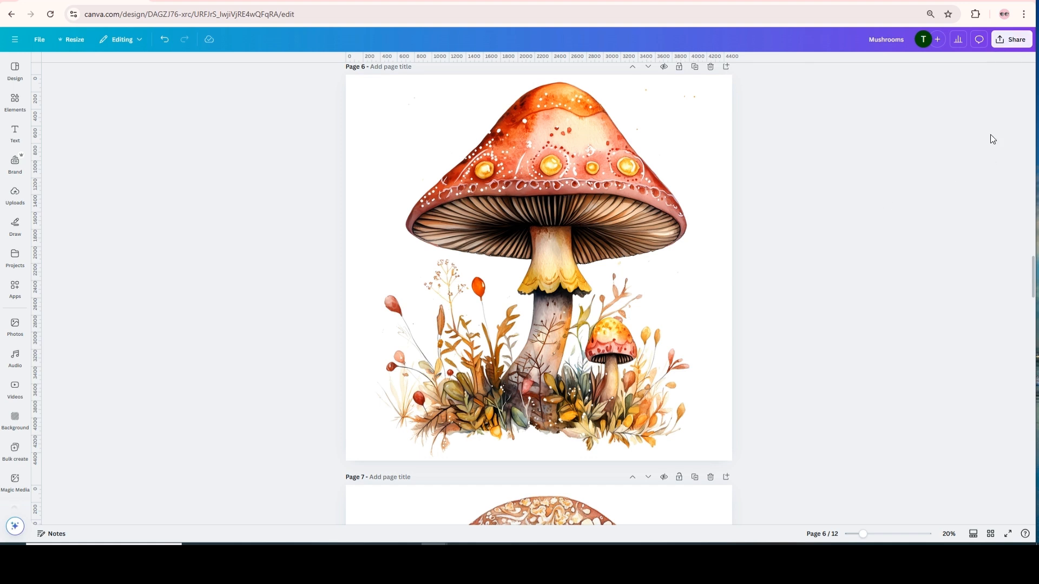
Download all 12 pages as PNG files at 4,500 x 4,500 px with a transparent background.
left_click(998, 47)
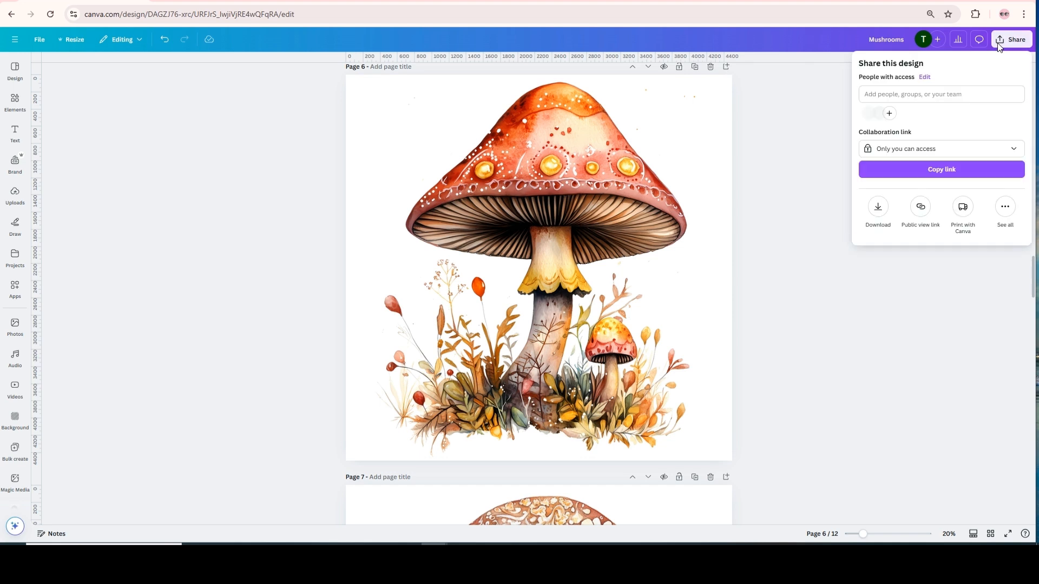
left_click(878, 206)
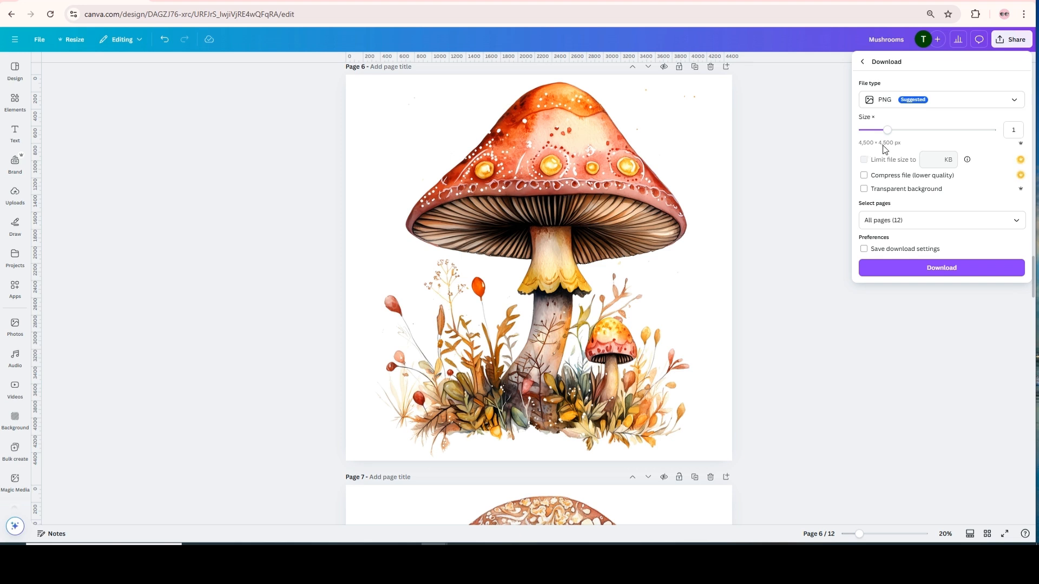
left_click(865, 193)
left_click(1018, 224)
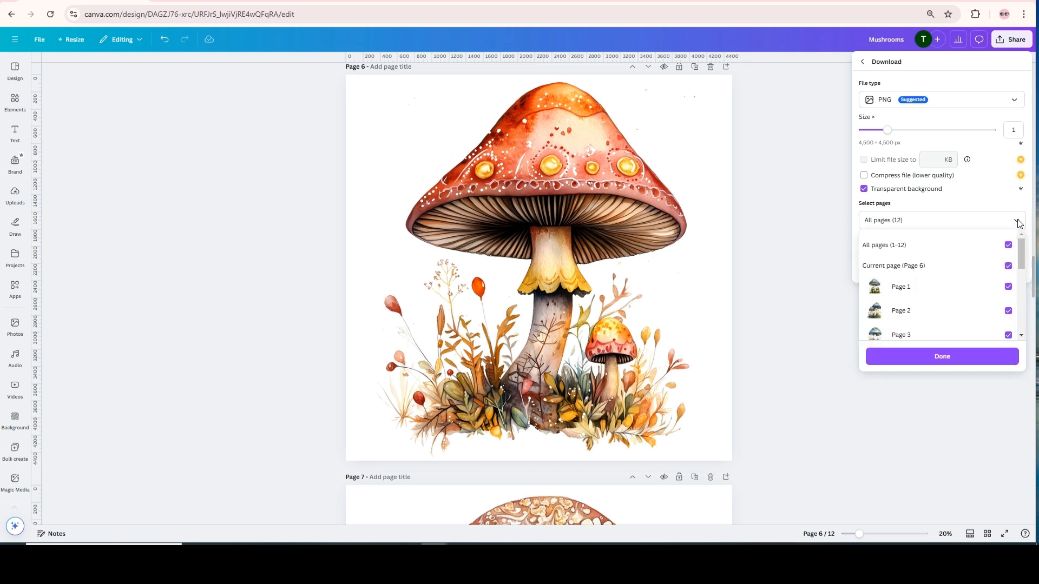
left_click(1008, 245)
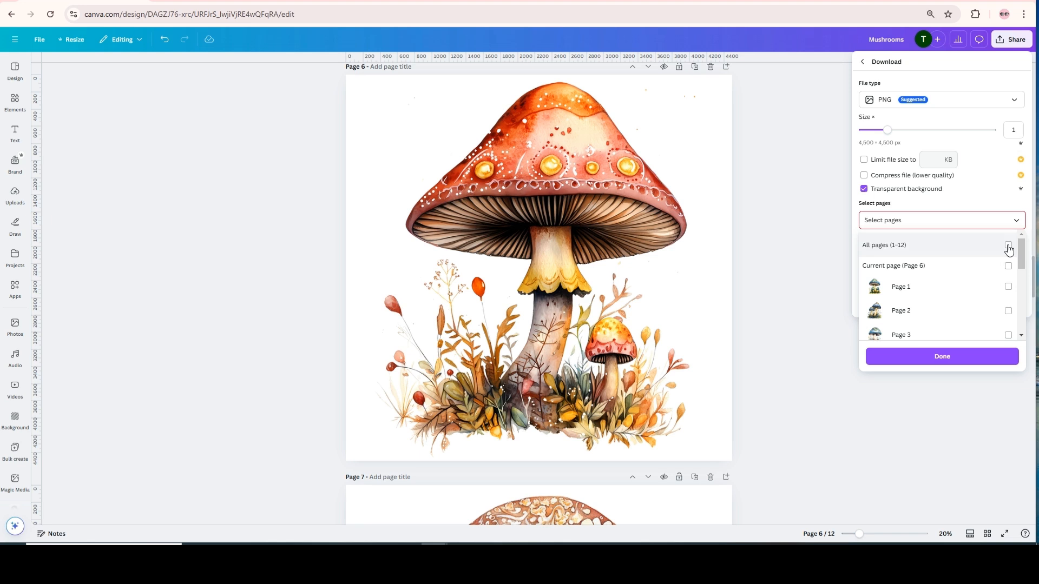
left_click(1007, 286)
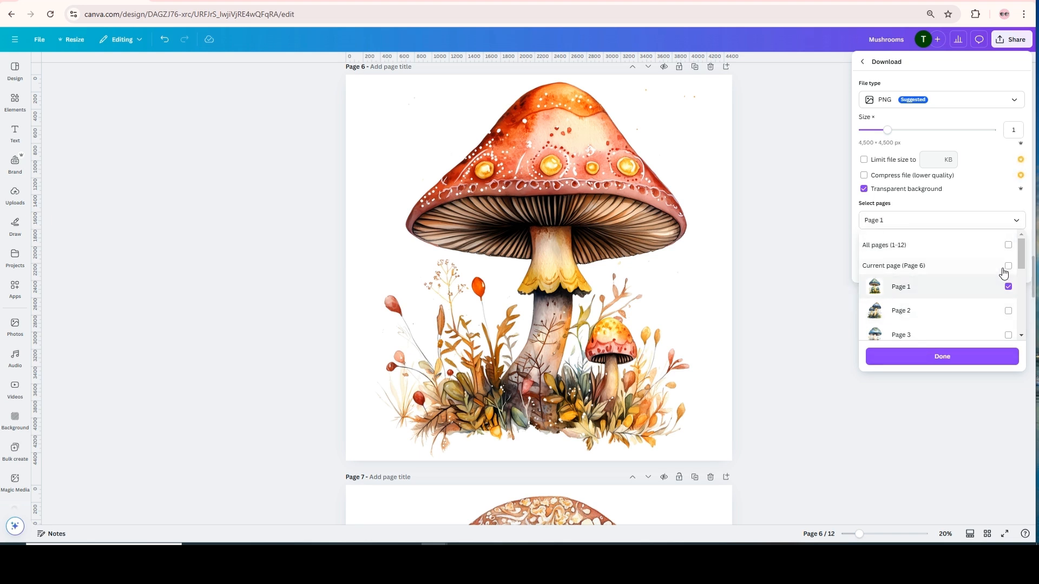
left_click(1009, 245)
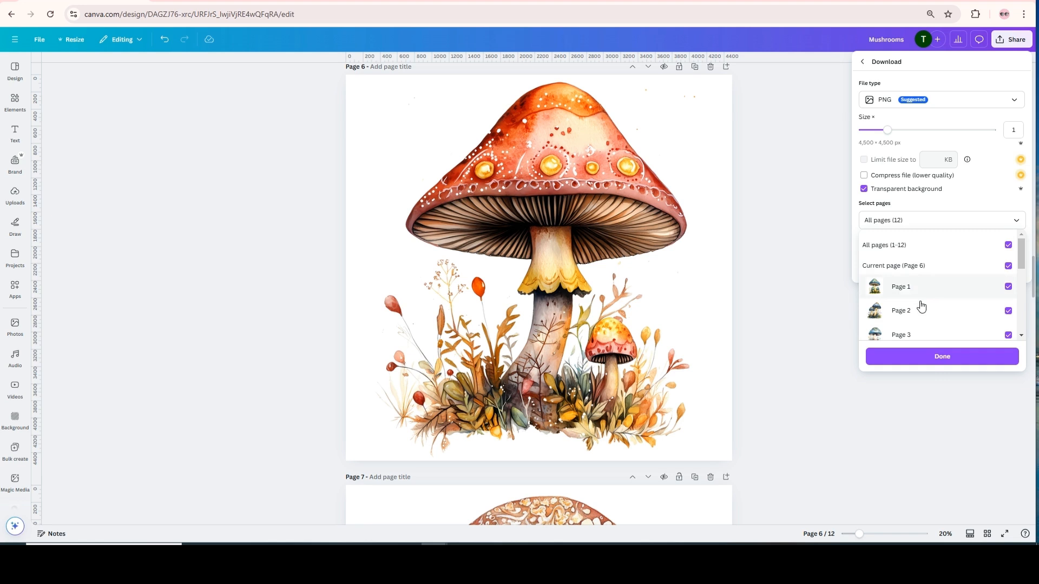
left_click(938, 358)
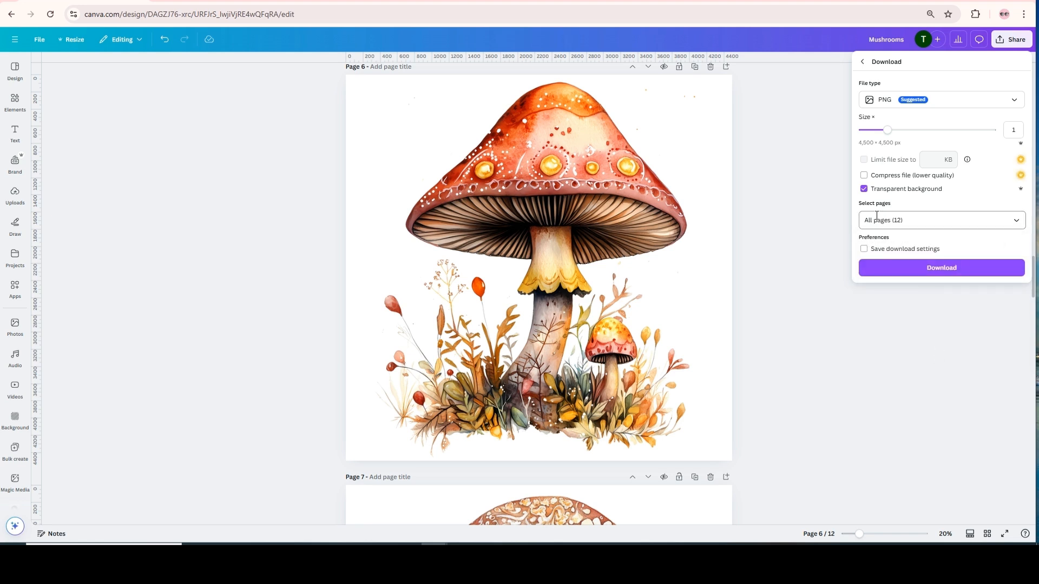
left_click(941, 272)
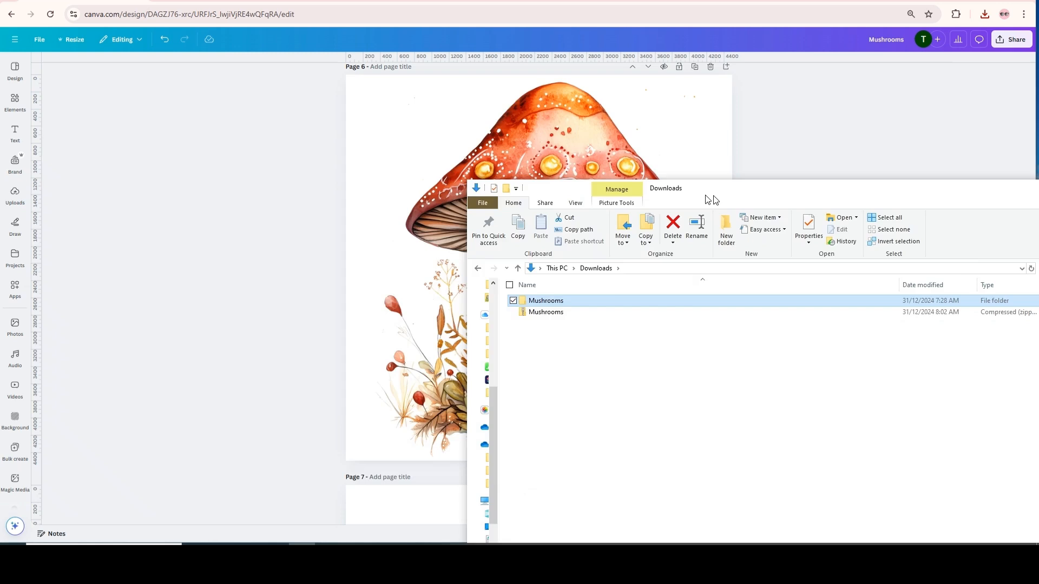
left_click_drag(703, 196, 415, 107)
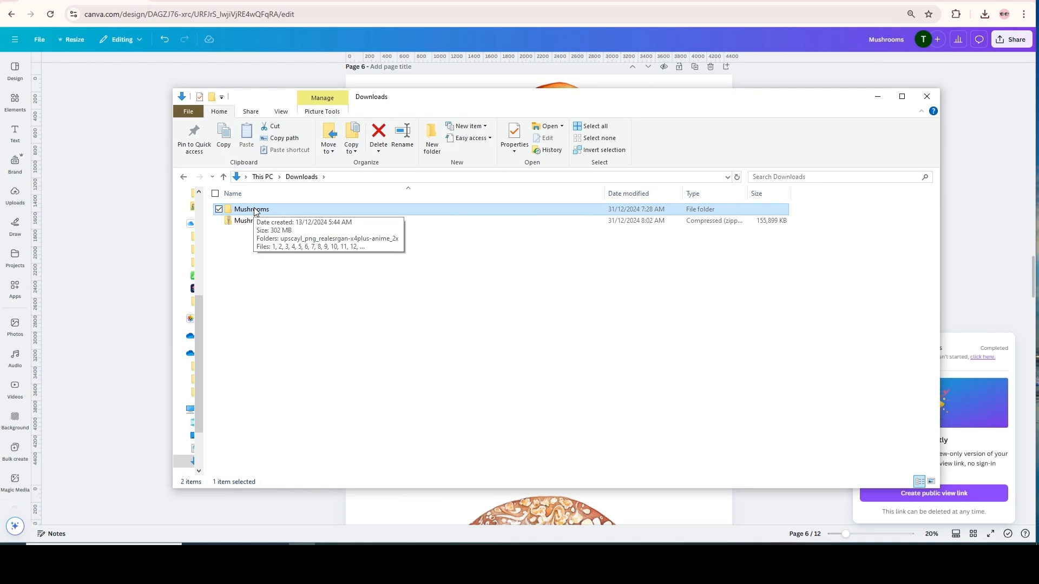
left_click(279, 298)
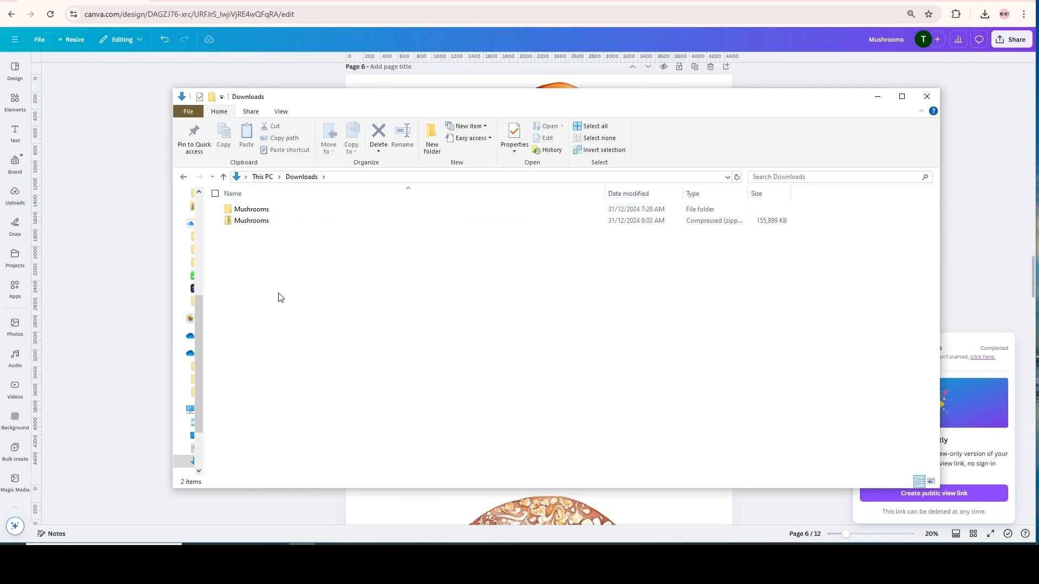
left_click(245, 222)
right_click(245, 221)
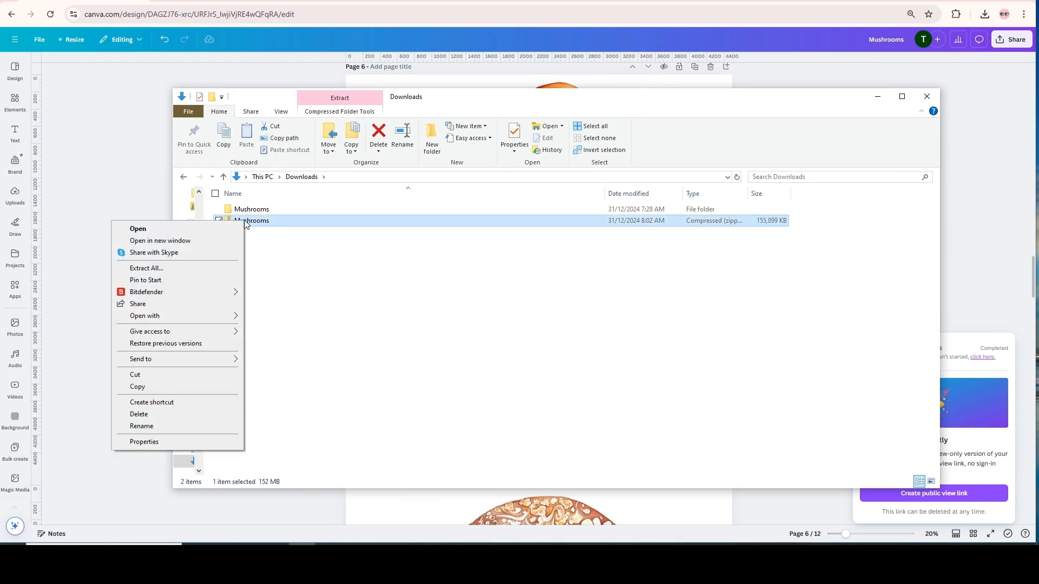
left_click(159, 271)
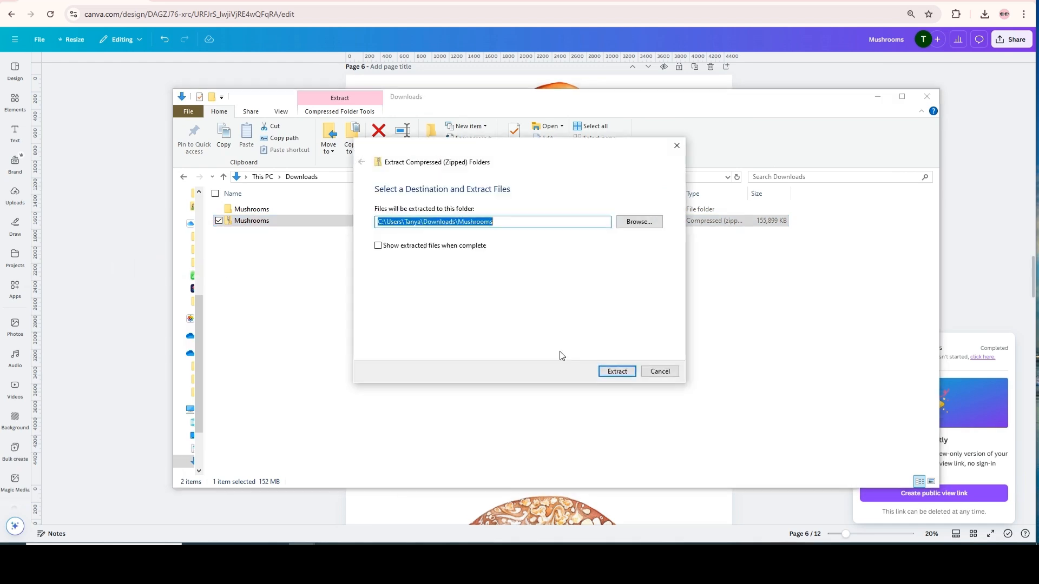
key("Escape")
Rename the downloaded Mushrooms zip file as Mushrooms2 and extract it into a folder of the same name in Downloads.
right_click(274, 221)
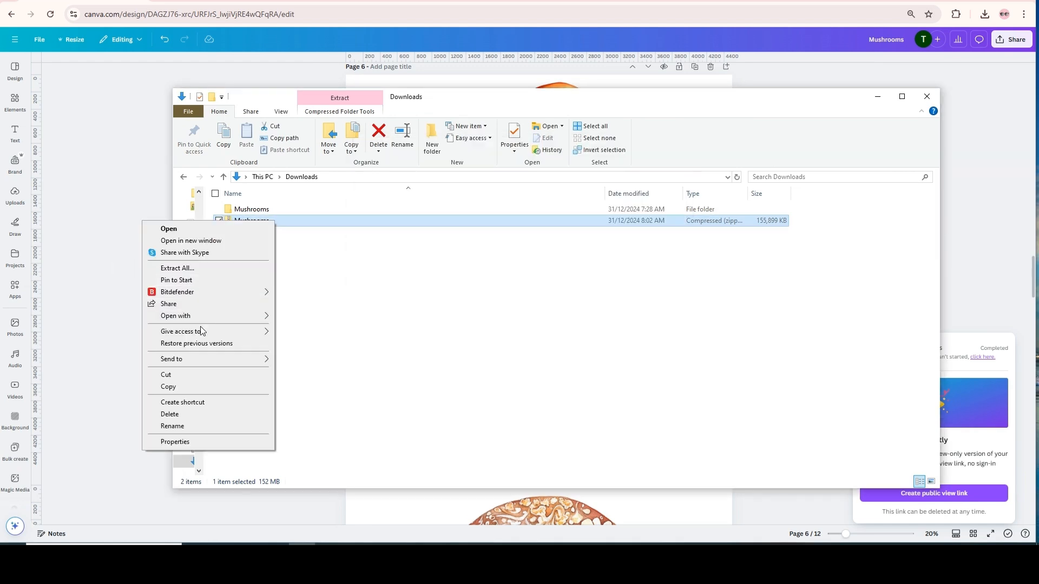
left_click(190, 427)
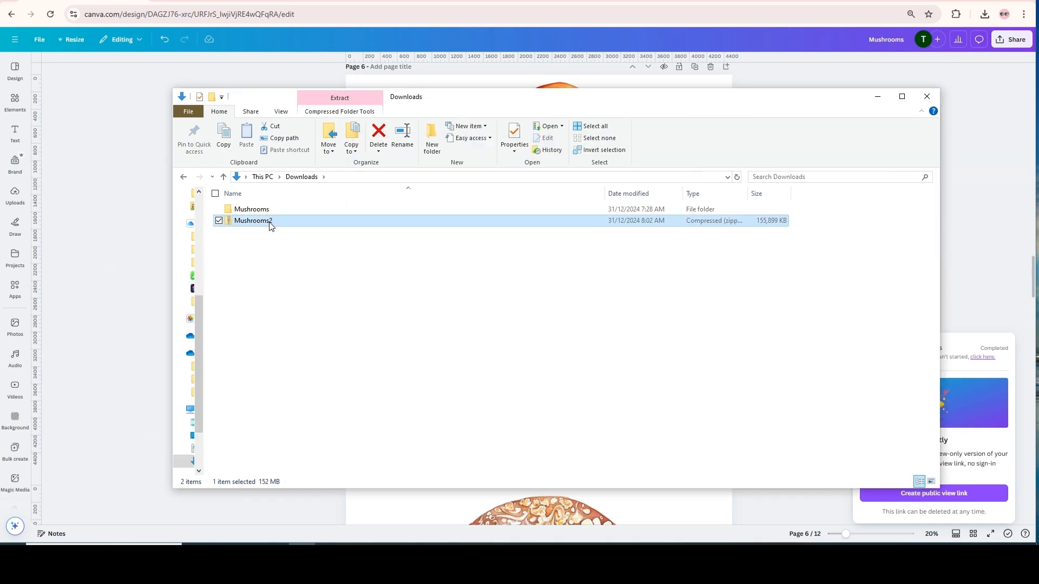
right_click(269, 221)
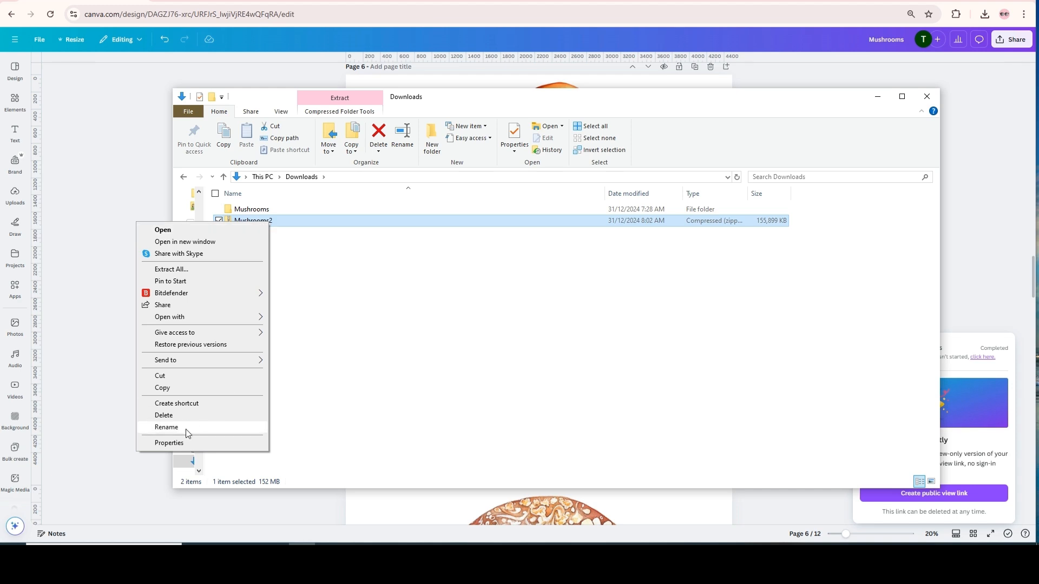
left_click(179, 269)
left_click(608, 372)
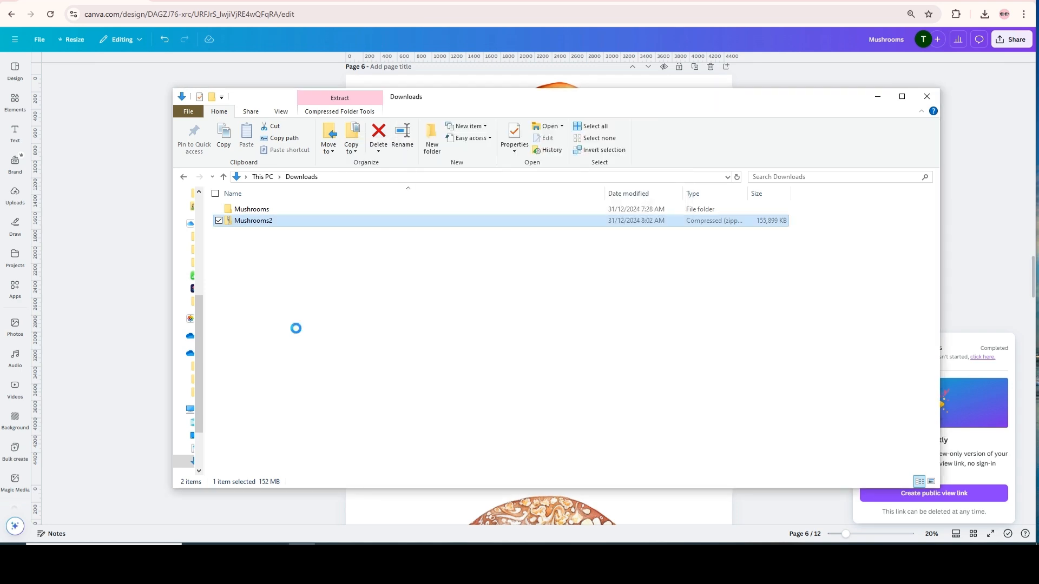
Check the images in the extracted Mushrooms2 folder and return to Downloads.
left_click(354, 340)
left_click(254, 232)
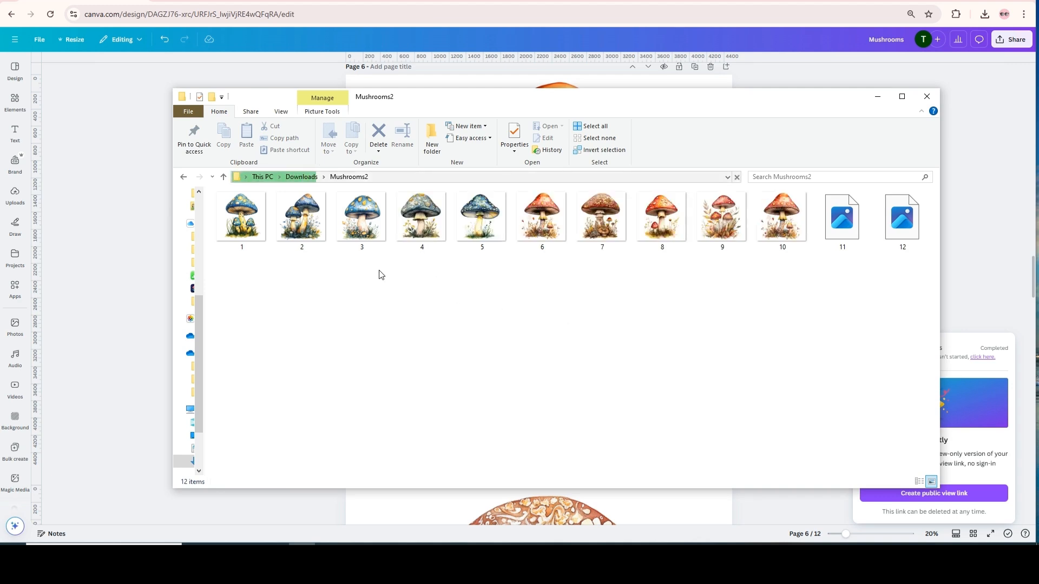
left_click(307, 176)
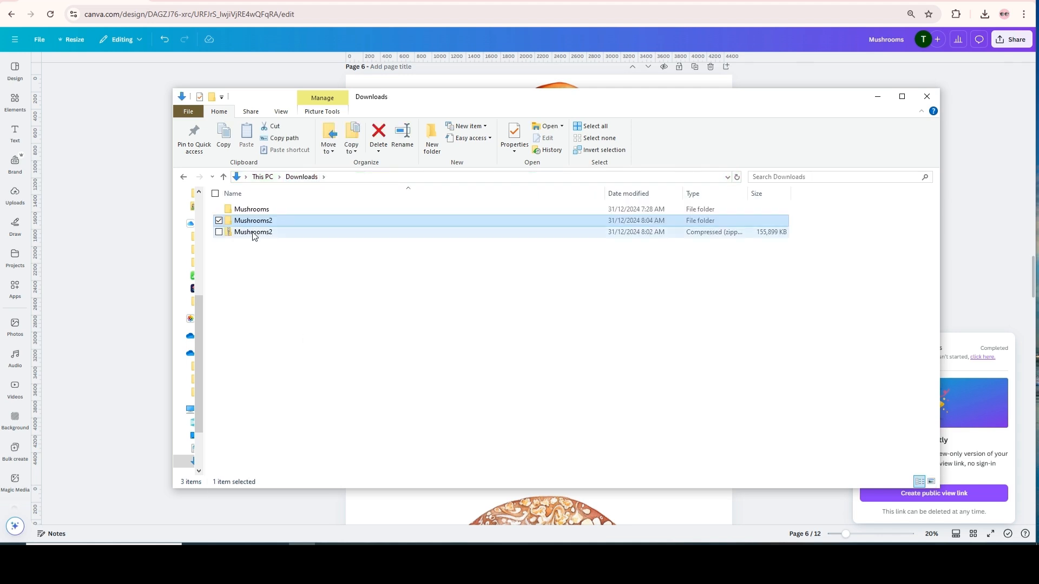
Move the extracted Mushrooms2 folder into the Mushrooms folder and open the Mushrooms folder.
left_click_drag(247, 225, 247, 210)
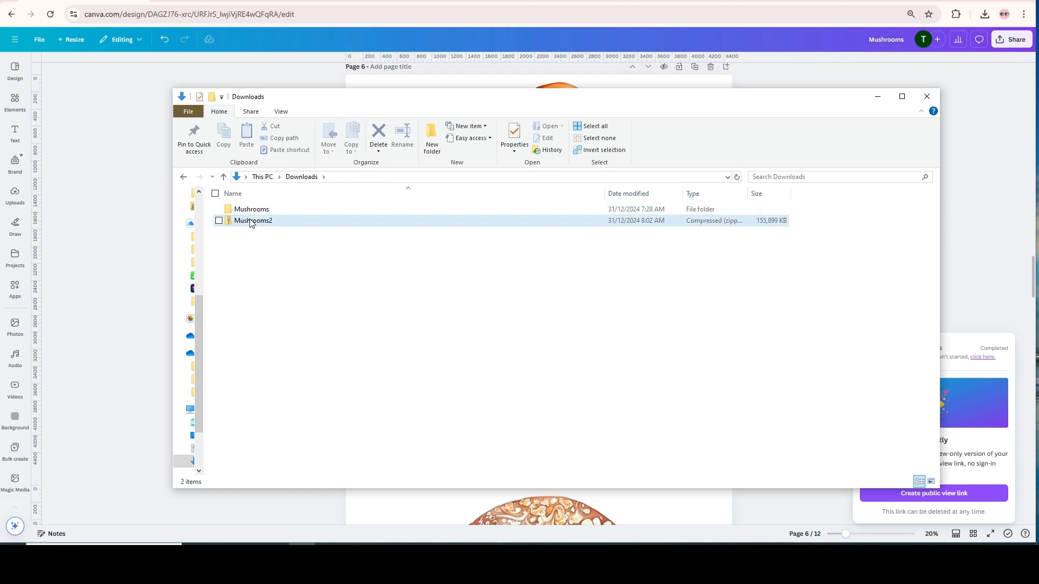
double_click(244, 211)
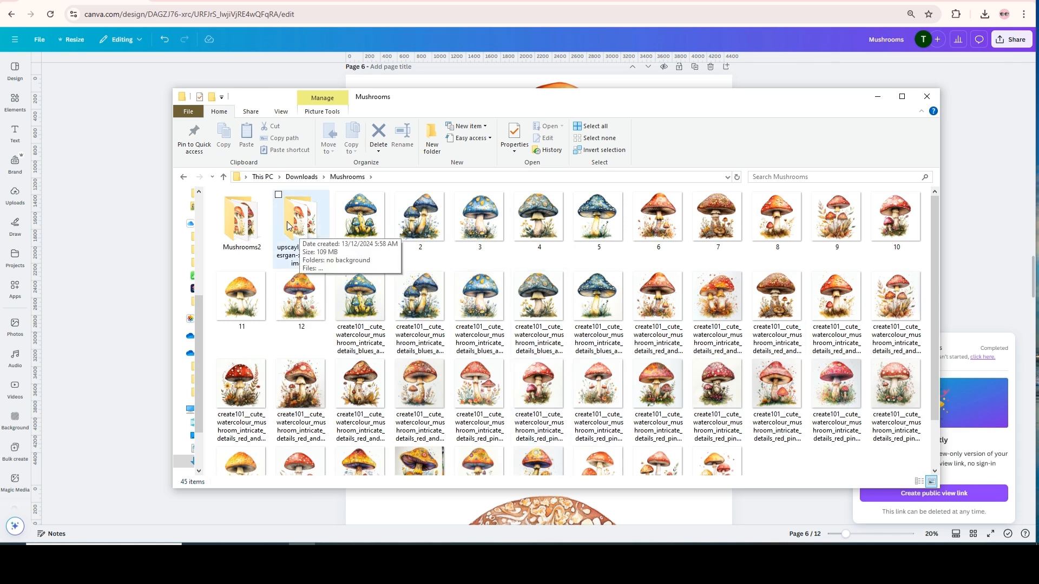
Create a folder named No Background inside the Mushrooms folder and move the Mushrooms2 folder into it.
scroll(598, 314, "down", 1)
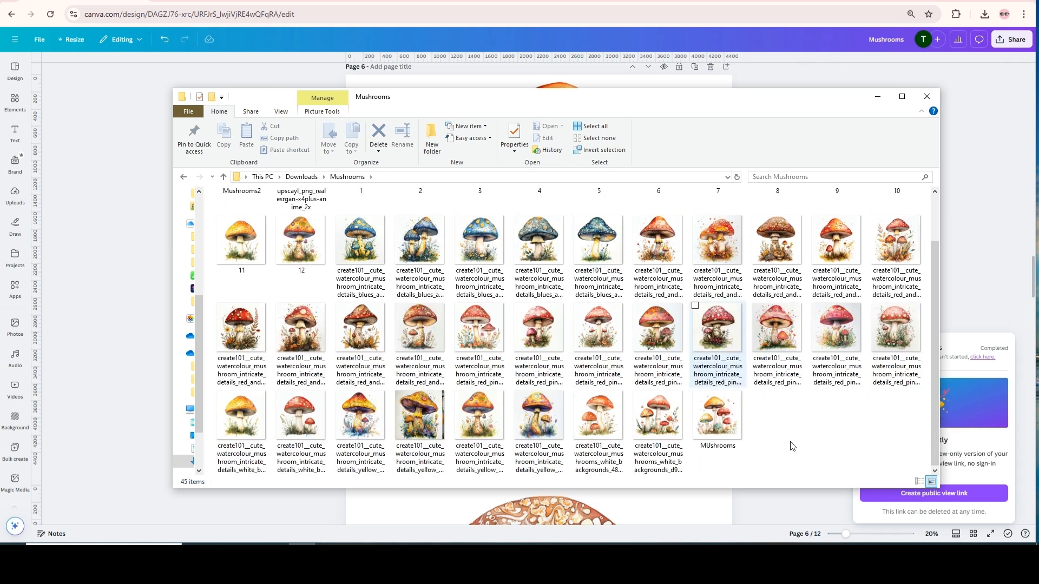
right_click(783, 423)
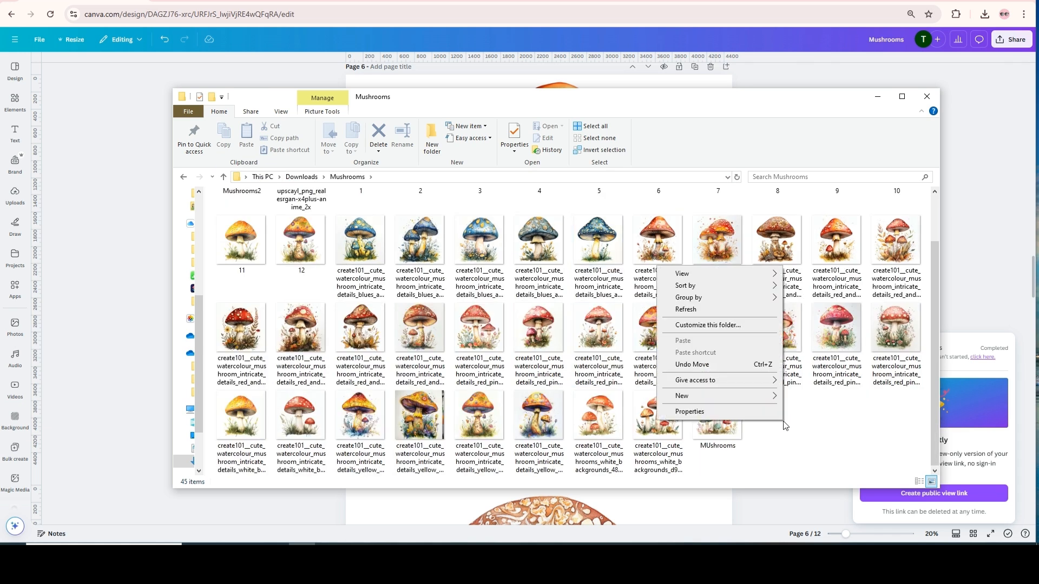
mouse_move(774, 397)
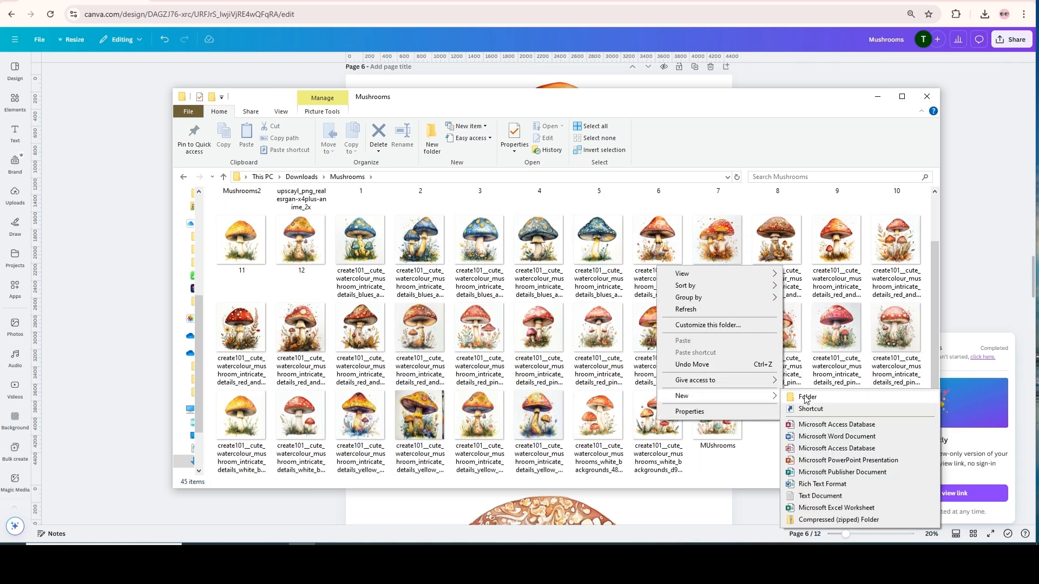
left_click(805, 398)
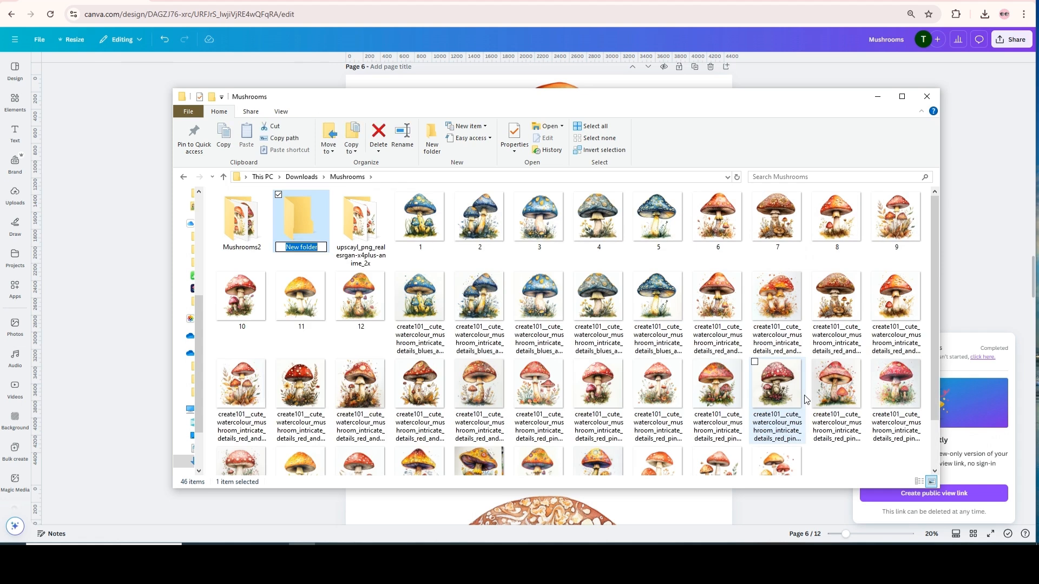
type("No Background")
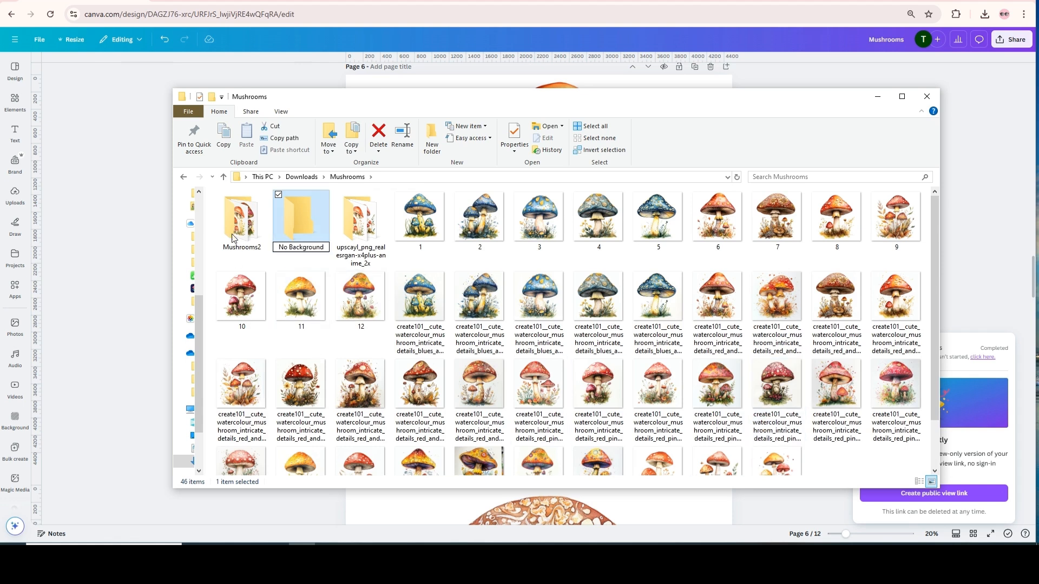
key("Return")
left_click_drag(230, 230, 297, 229)
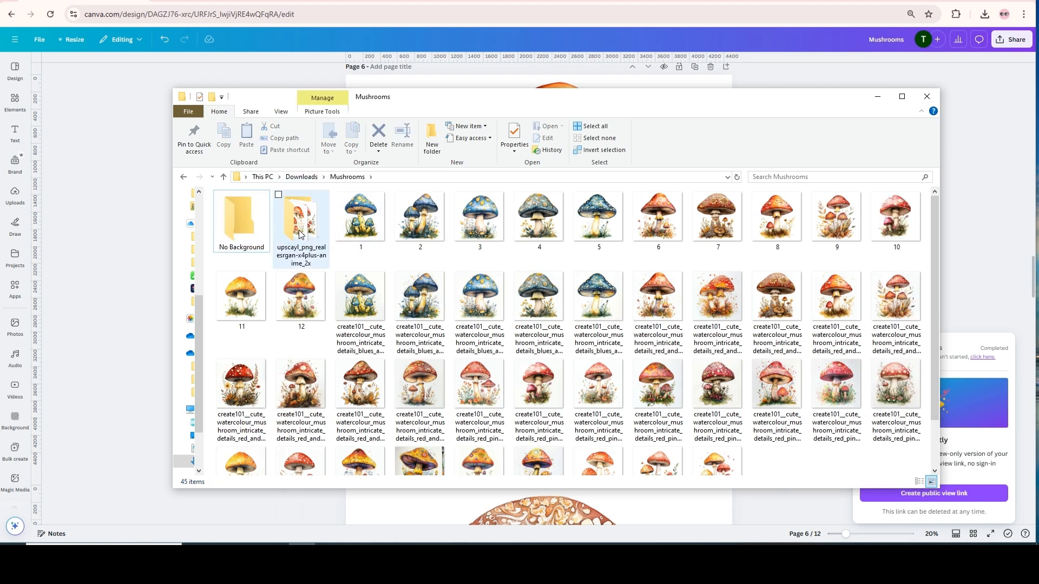
Open the No Background folder and create a subfolder named 300 DPI inside it.
double_click(240, 226)
right_click(321, 264)
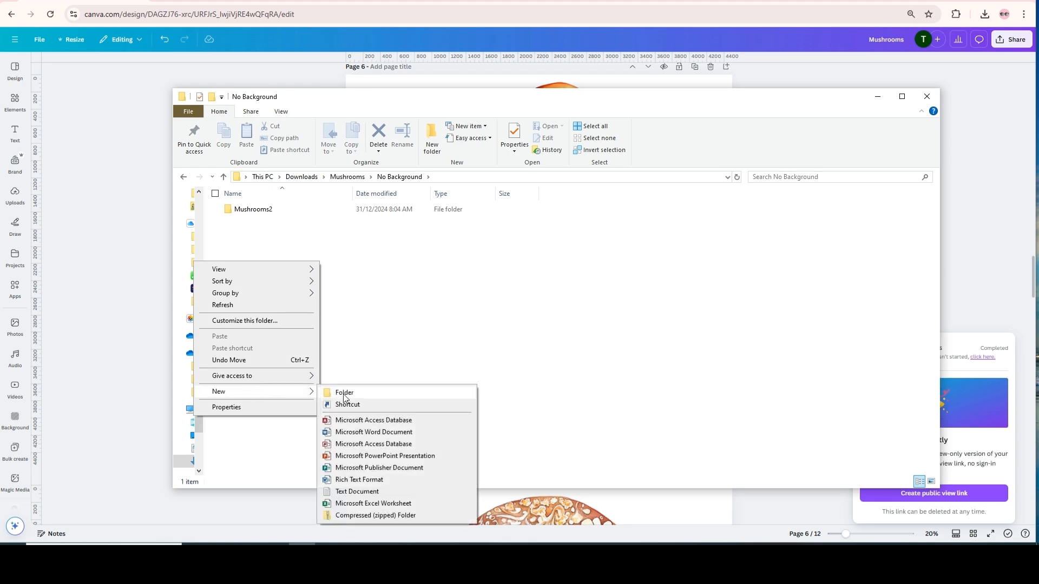
left_click(405, 370)
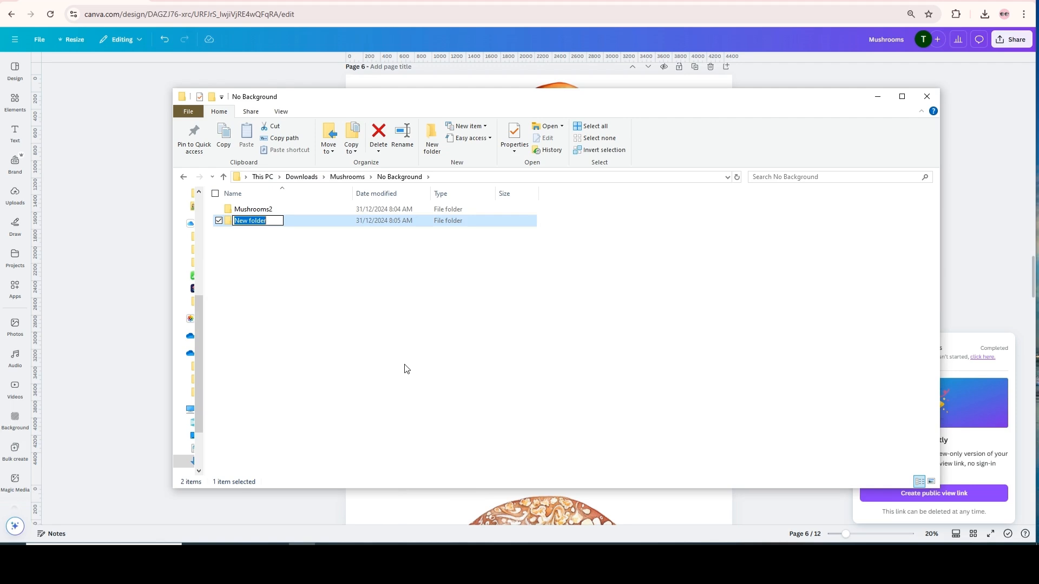
type("D")
key("BackSpace")
type("300 DPI")
left_click(310, 283)
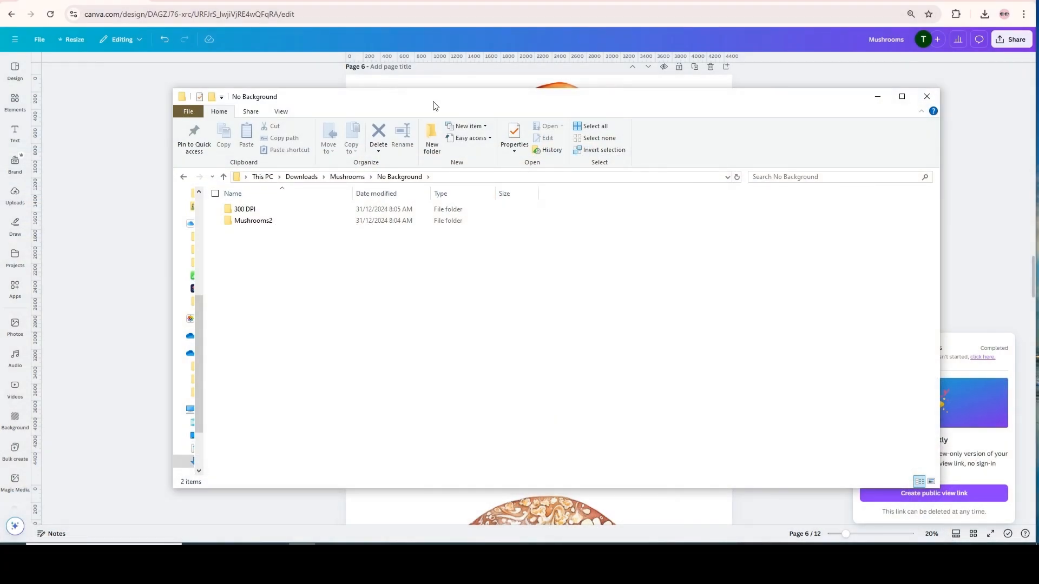
Check the 300 DPI folder, open Mushrooms2 inside No Background, and move its window out of the way.
left_click(249, 211)
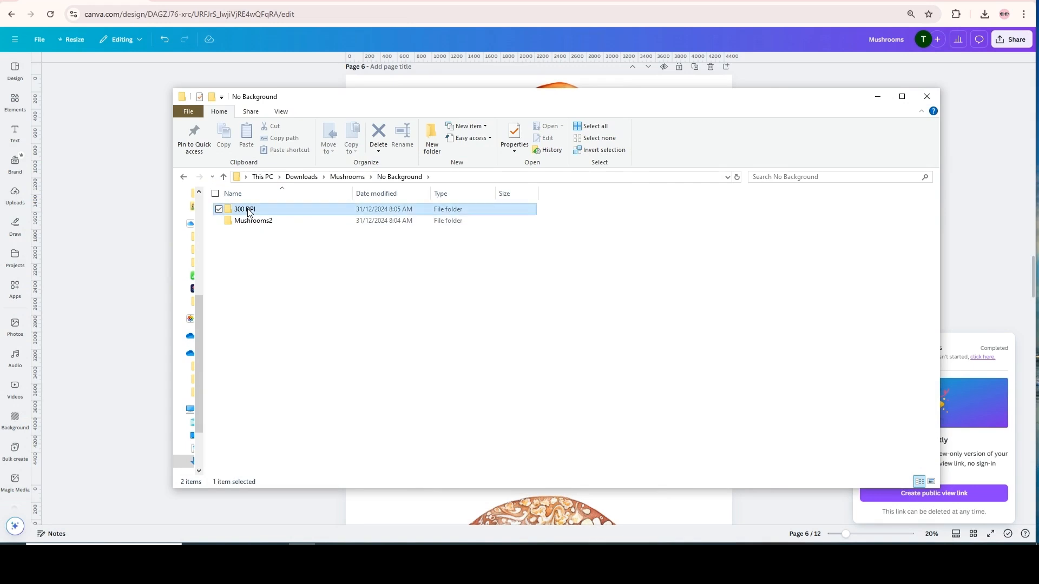
double_click(249, 211)
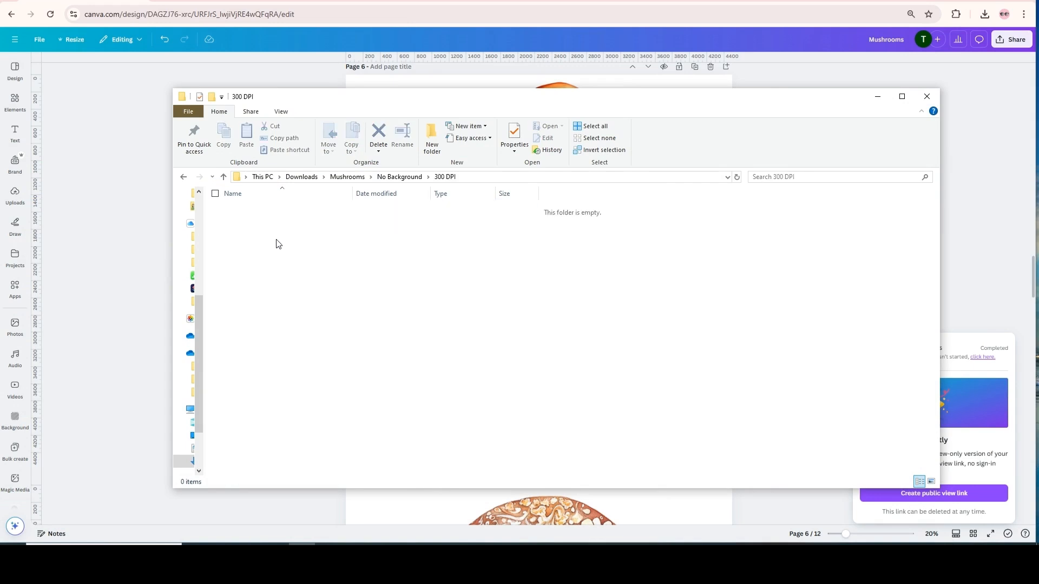
left_click(342, 179)
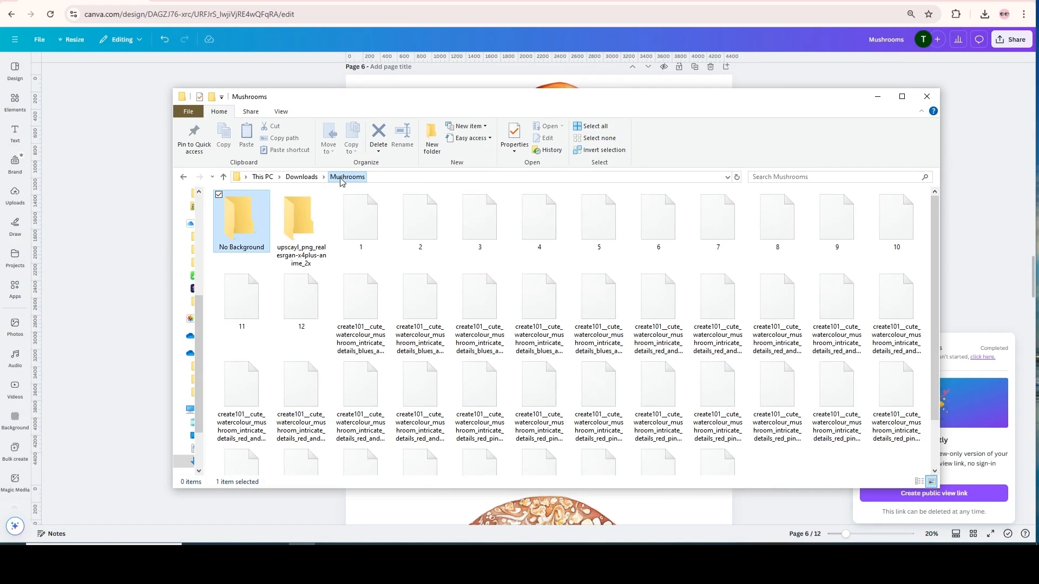
double_click(243, 217)
double_click(243, 220)
left_click_drag(545, 98, 296, 103)
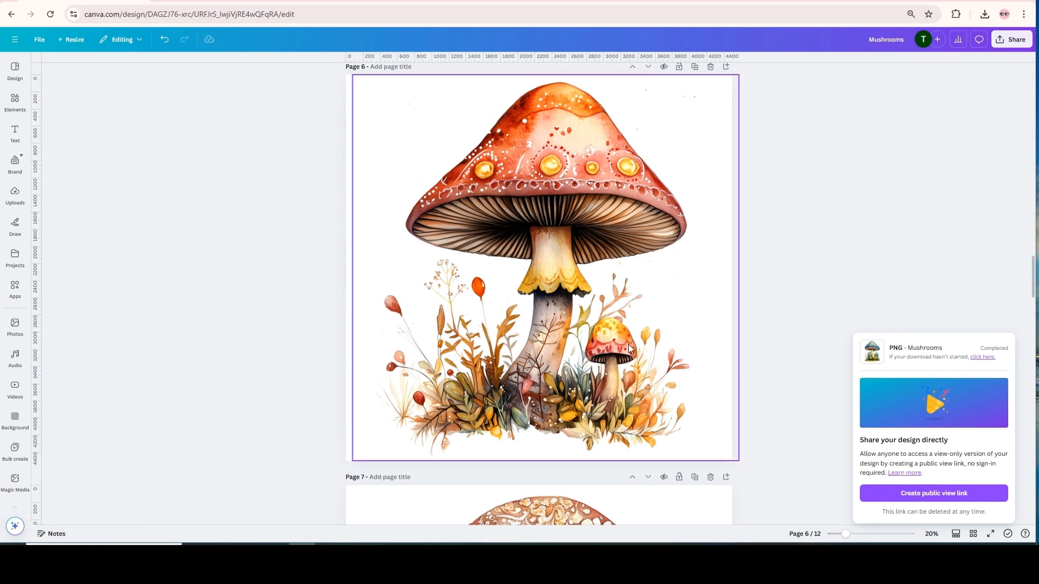
Switch to Photoshop and create a 4500 x 4500 pixel document at 300 pixels/inch with RGB Color mode and transparent background contents.
left_click(461, 555)
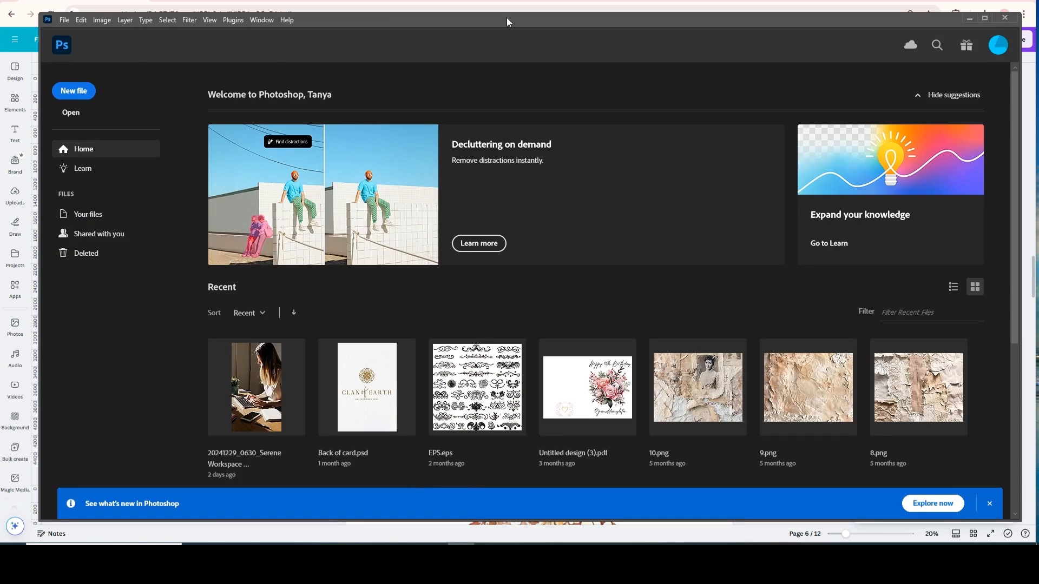
left_click(73, 91)
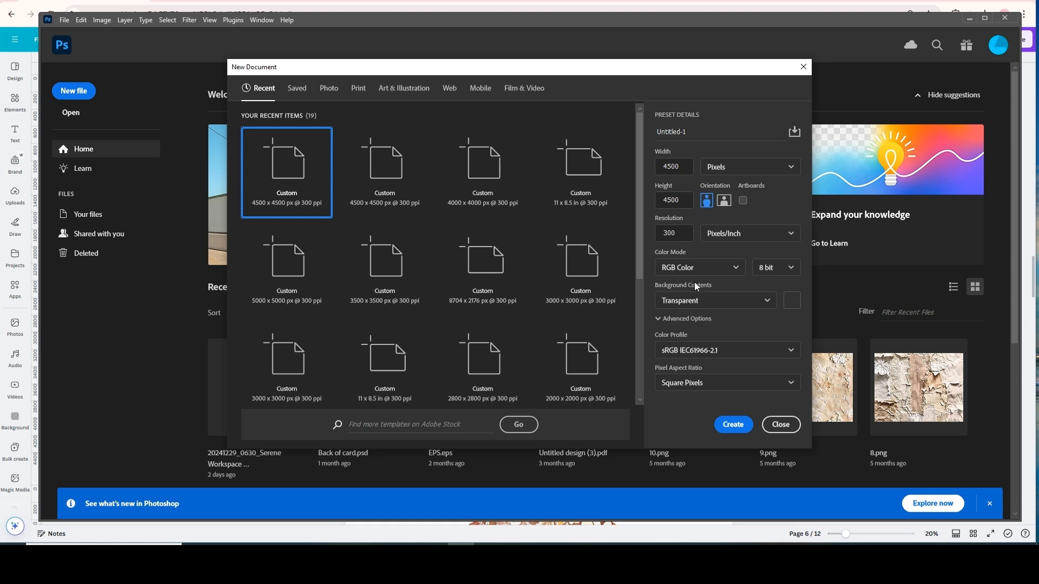
left_click(736, 271)
left_click(686, 340)
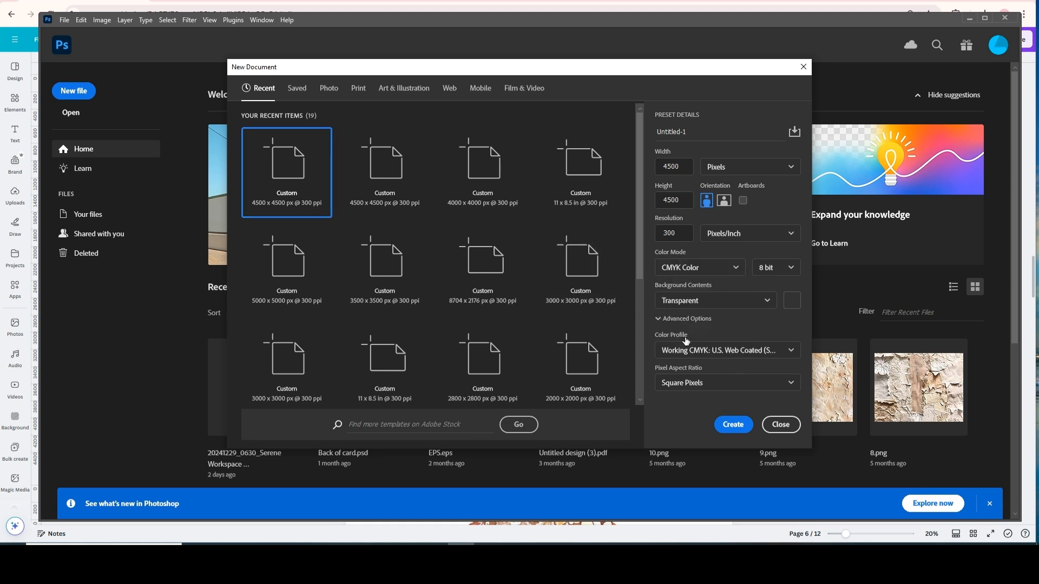
left_click(736, 269)
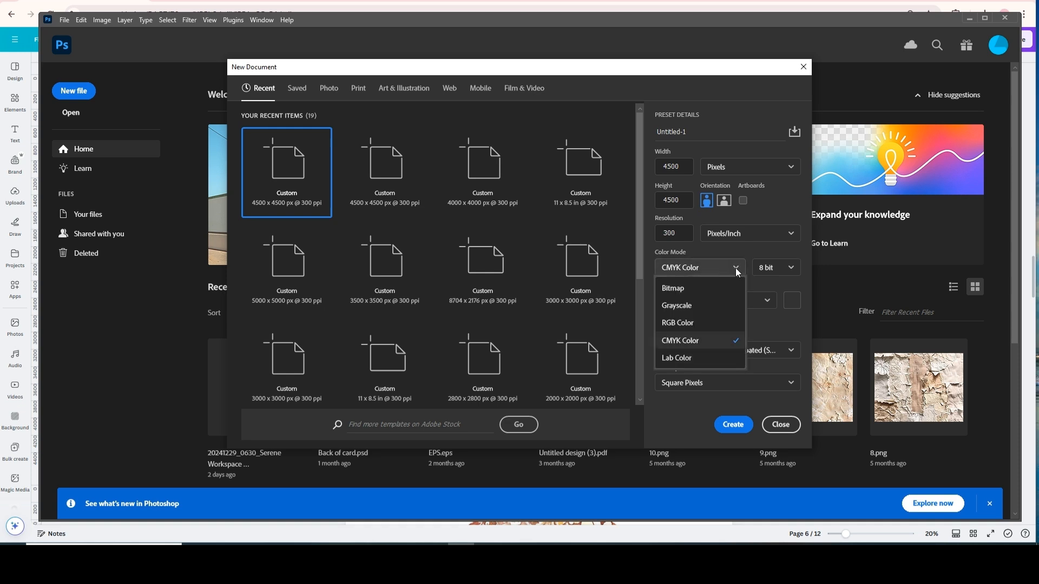
left_click(687, 325)
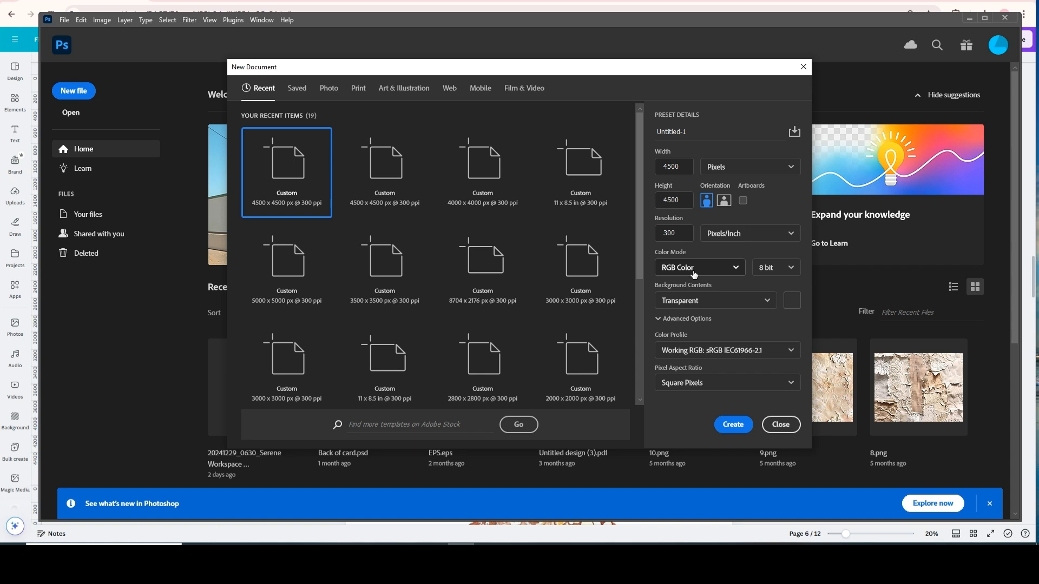
left_click(728, 427)
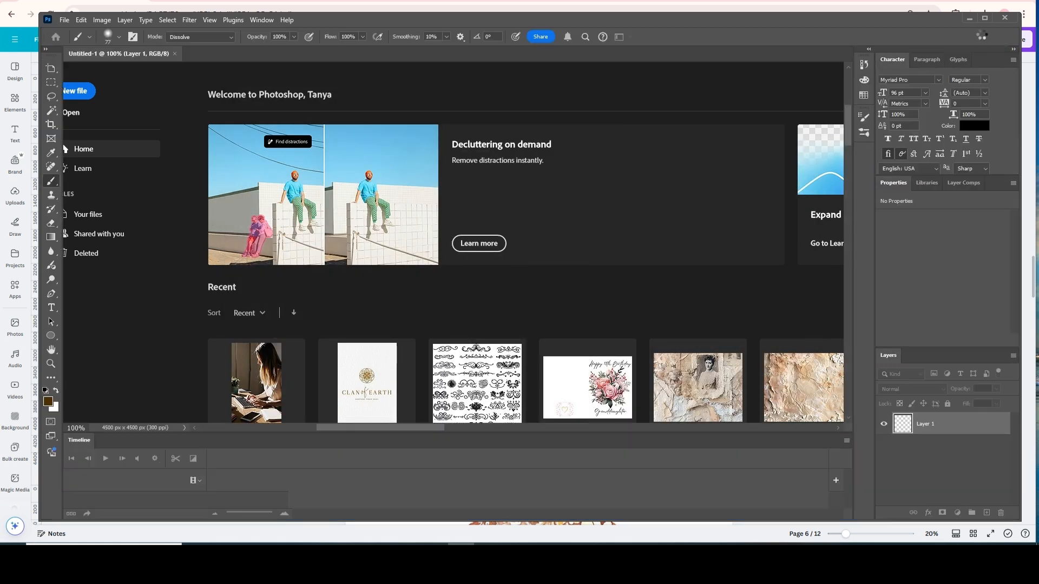
Maximize the Photoshop window, place mushroom image 1 onto the blank canvas and commit the placement.
left_click(986, 18)
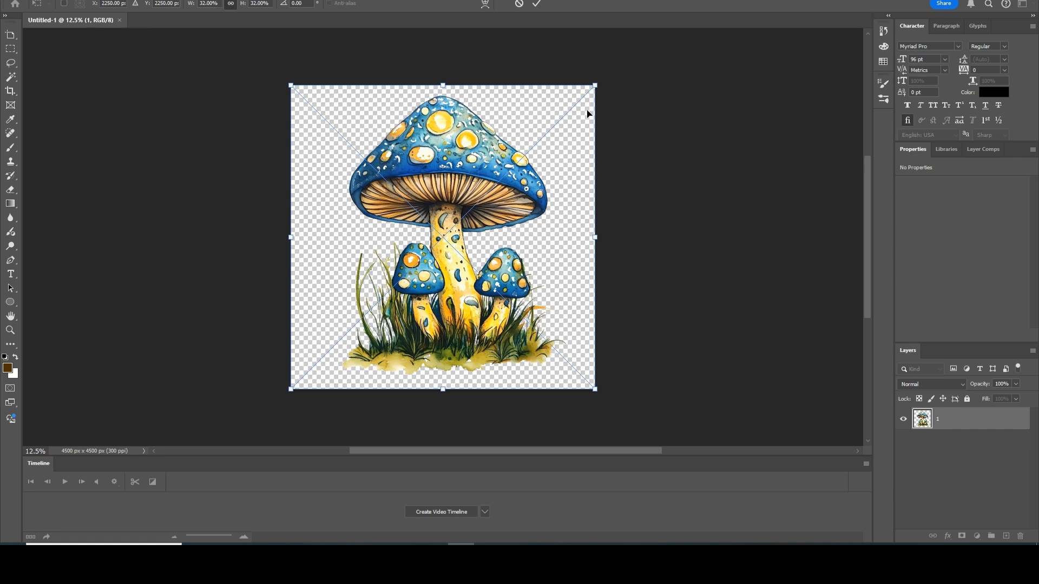
left_click_drag(568, 116, 540, 104)
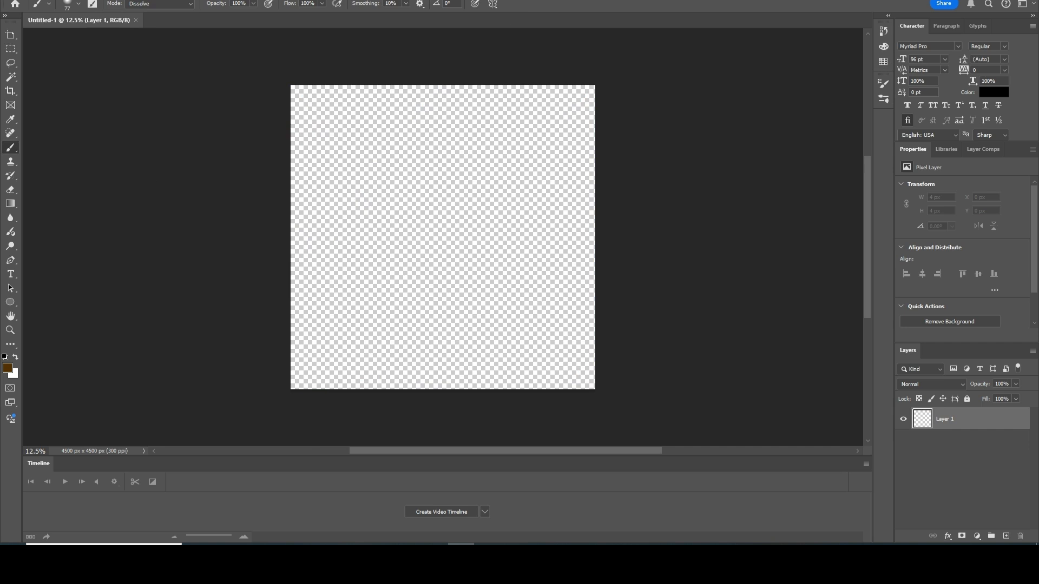
key("ctrl+t")
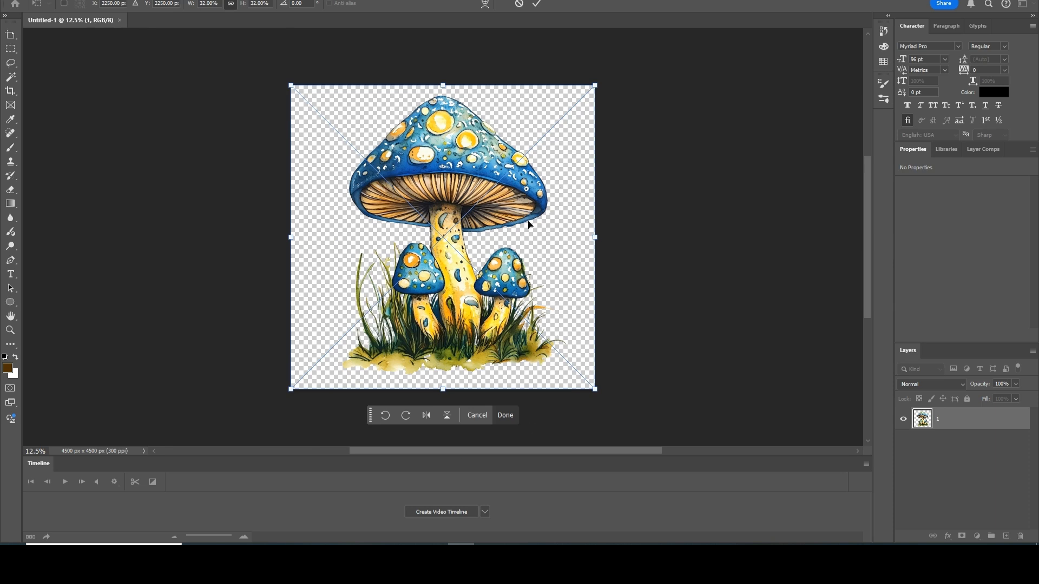
left_click(538, 5)
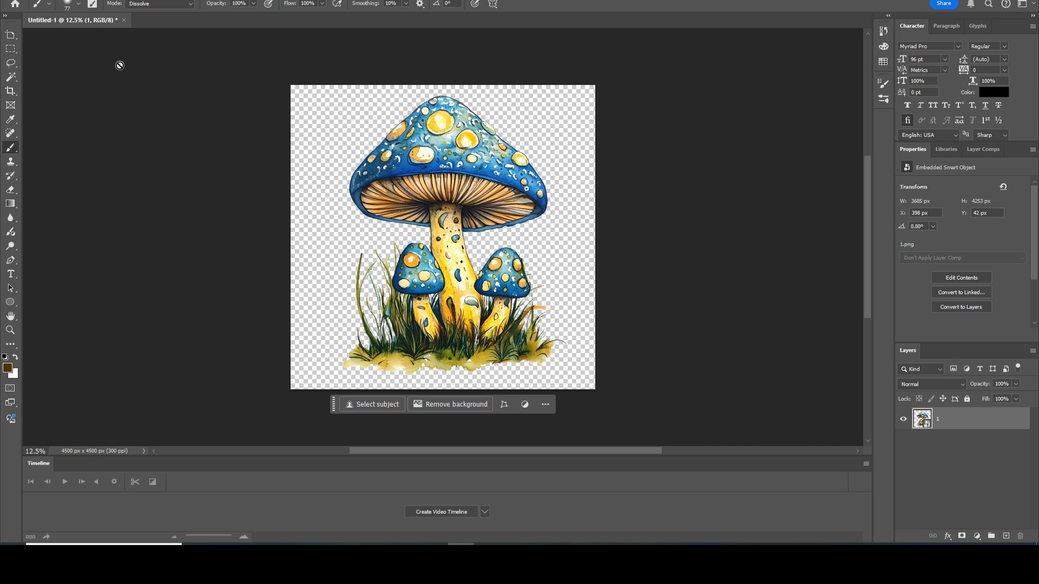
Save a PNG copy named Mushroom1 in Mushrooms > No Background > 300 DPI, using the medium file size option.
left_click(17, 1)
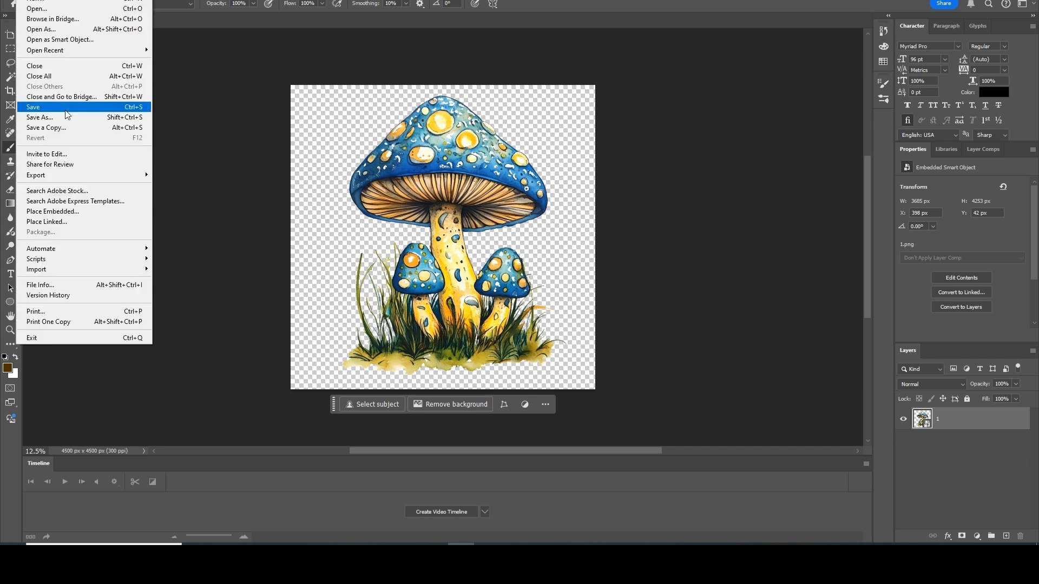
left_click(58, 127)
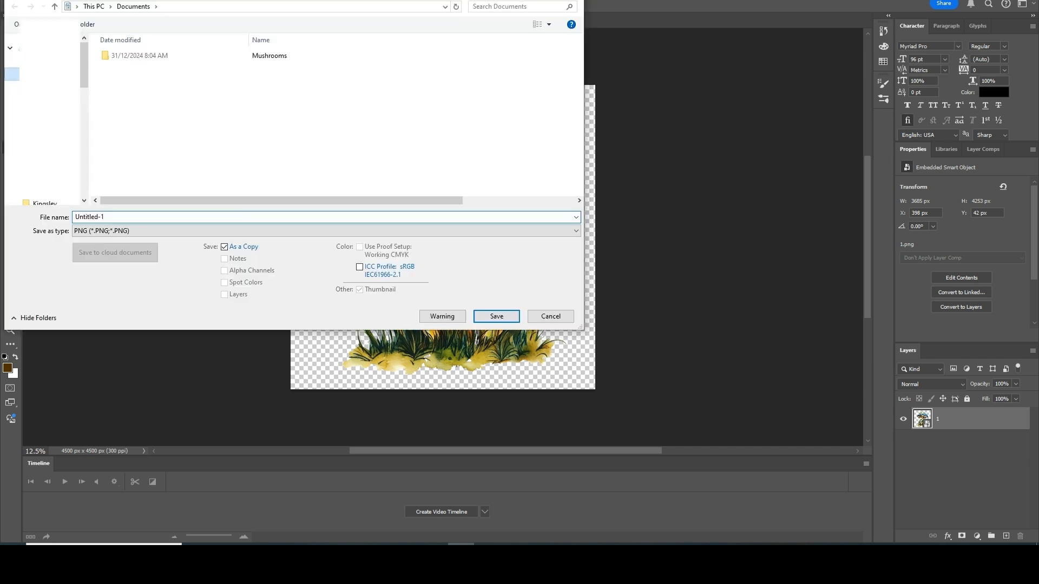
left_click(150, 59)
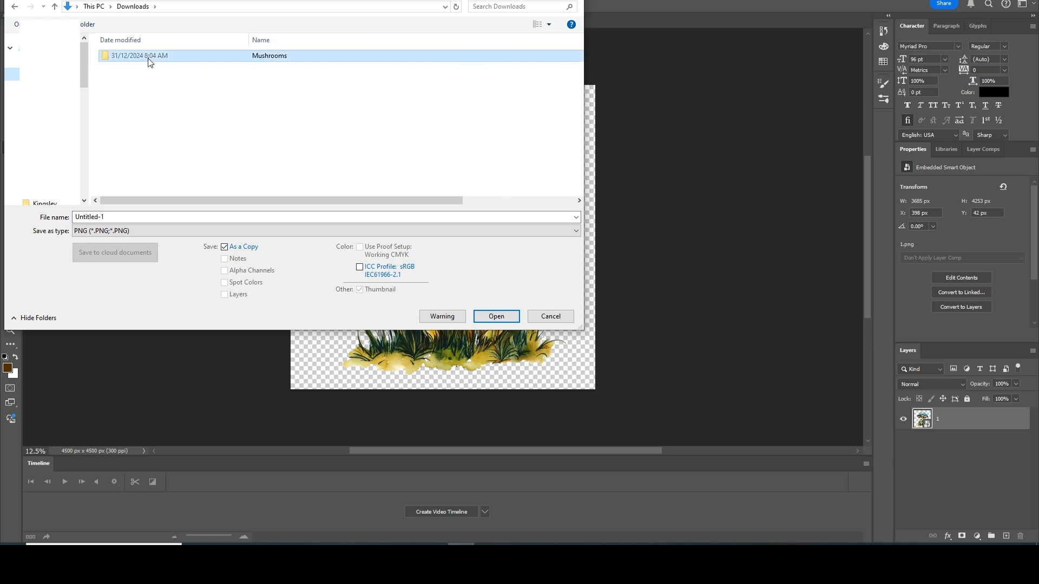
double_click(151, 58)
double_click(150, 64)
double_click(127, 55)
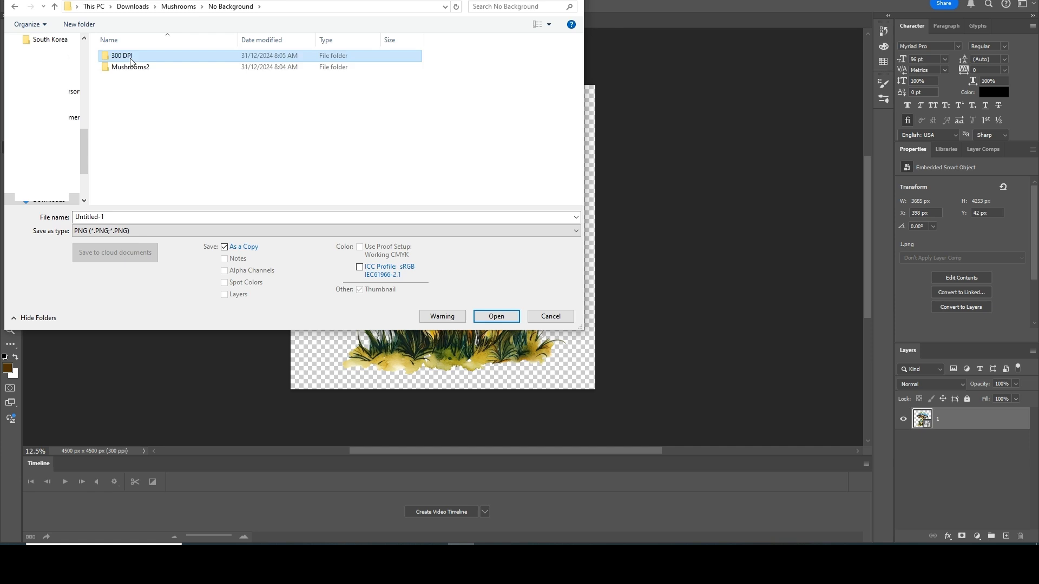
double_click(133, 217)
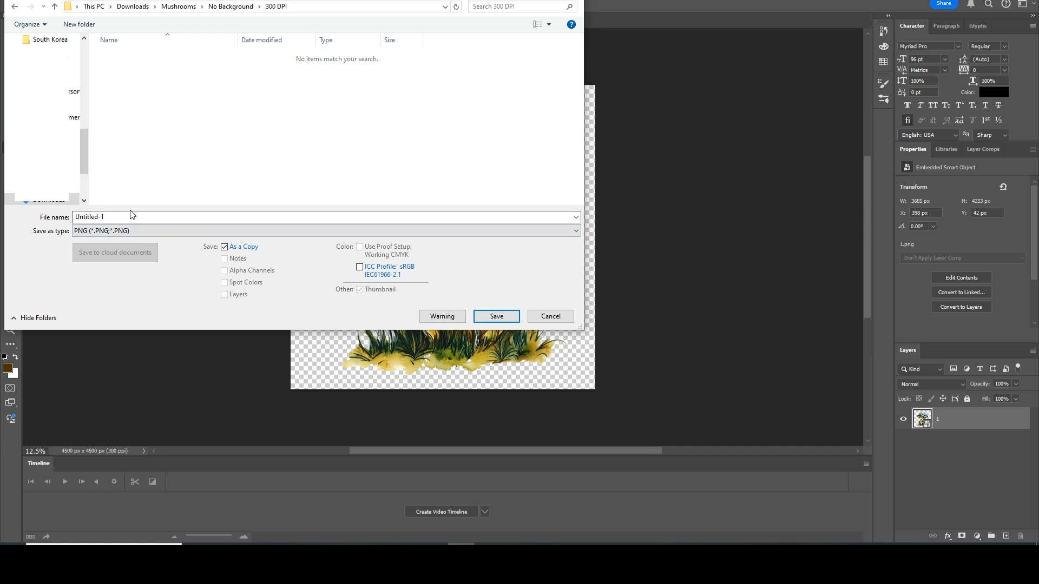
type("Mushroom1")
left_click(497, 318)
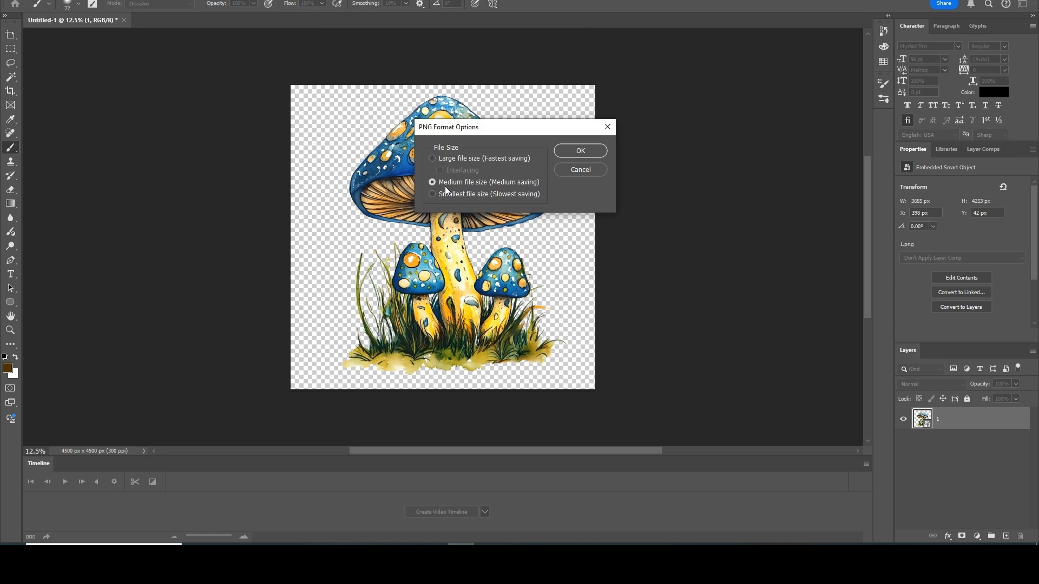
left_click(589, 150)
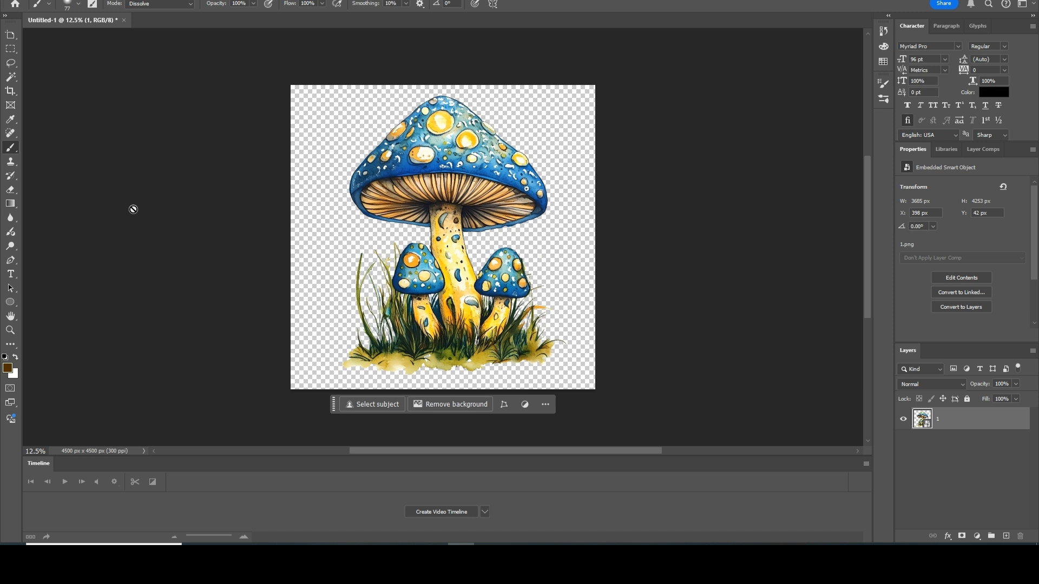
Undo the placement of mushroom image 1, then place mushroom image 2 on the canvas and commit it.
left_click(44, 0)
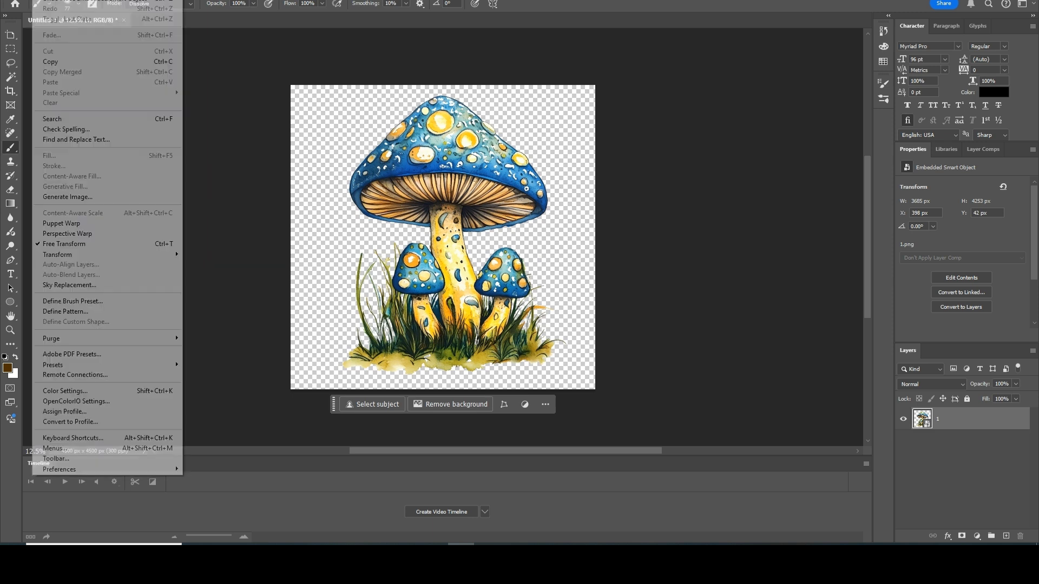
left_click(59, 3)
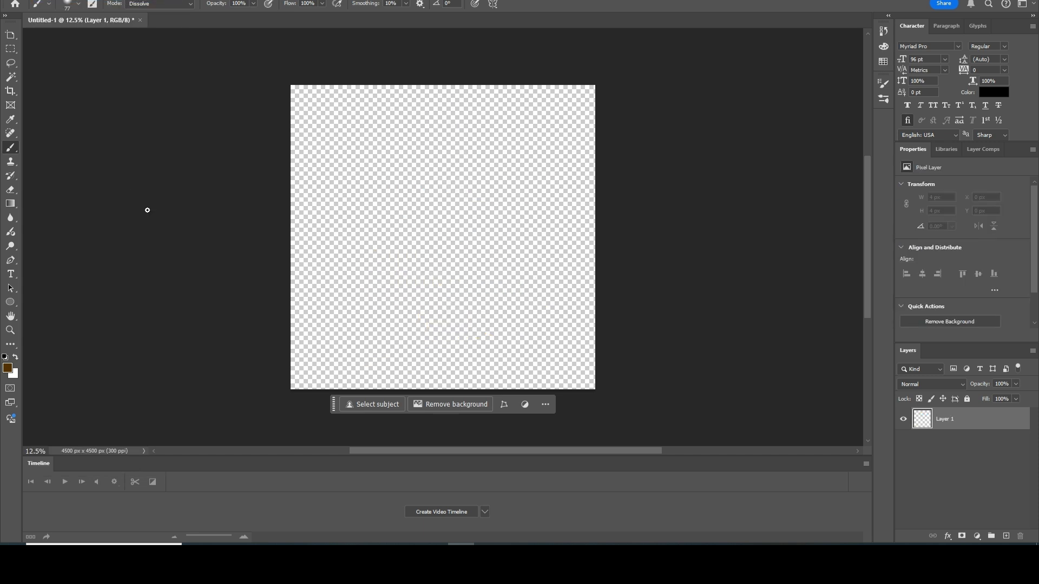
left_click_drag(591, 312, 448, 204)
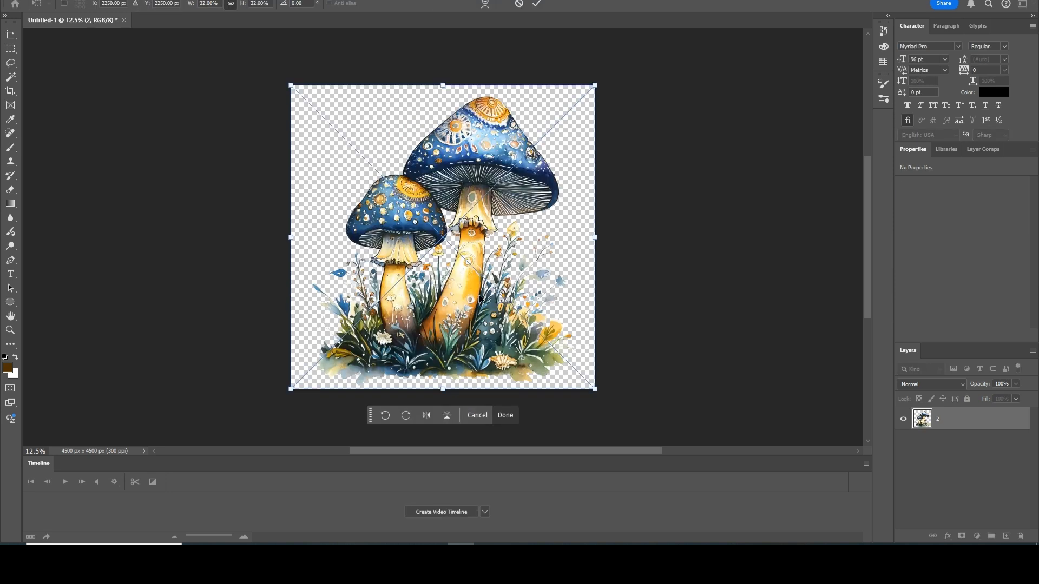
left_click(538, 4)
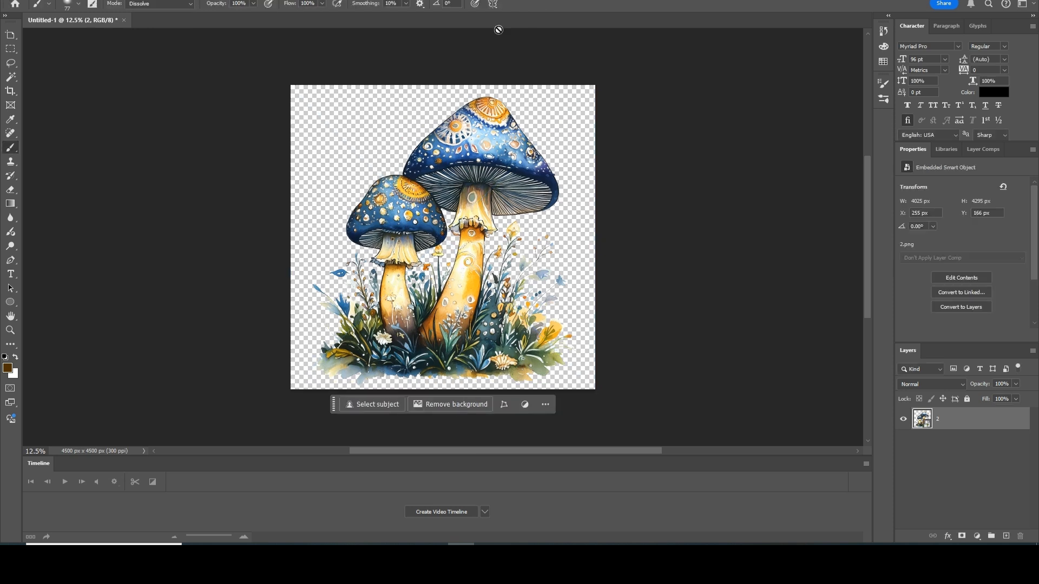
Save a PNG copy named Mushroom2 in the 300 DPI folder, using the medium file size option.
left_click(24, 0)
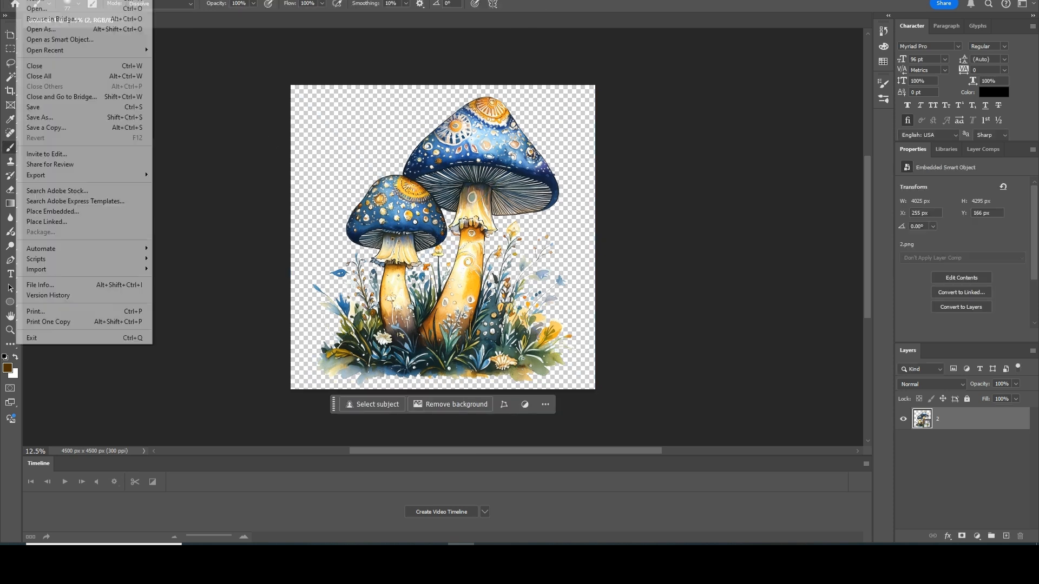
left_click(46, 117)
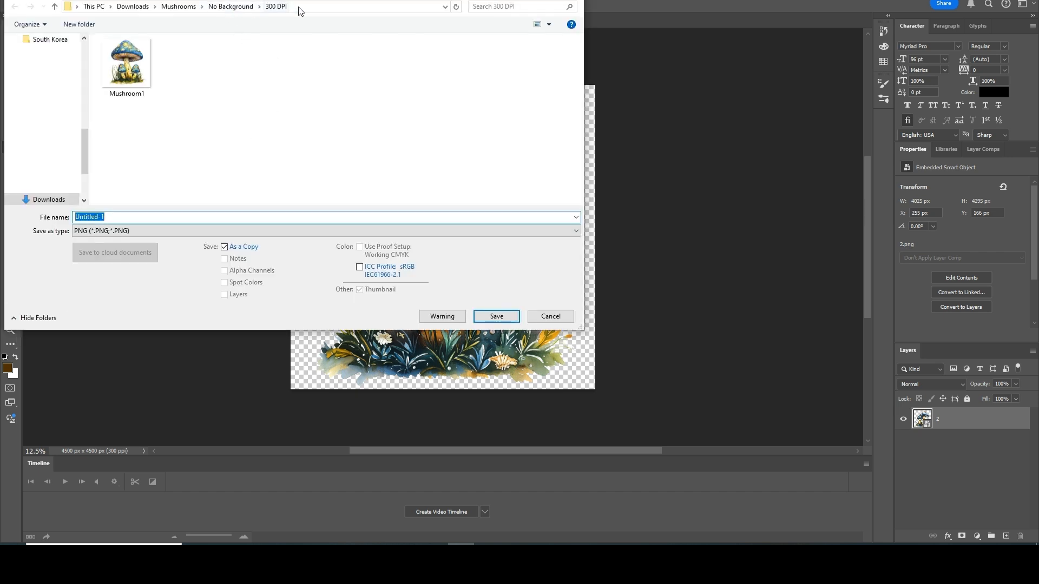
left_click(132, 96)
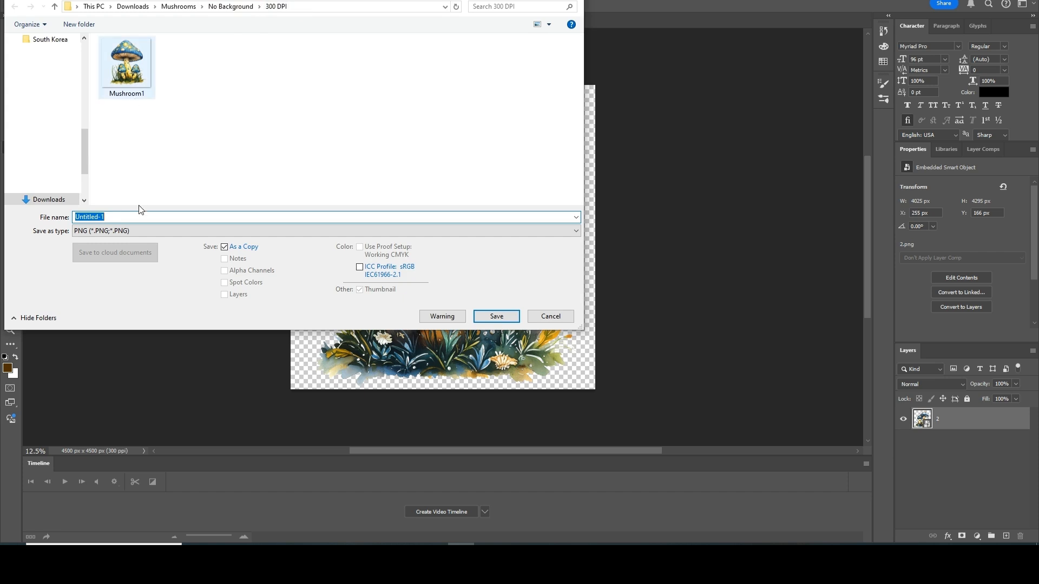
double_click(114, 217)
left_click(121, 218)
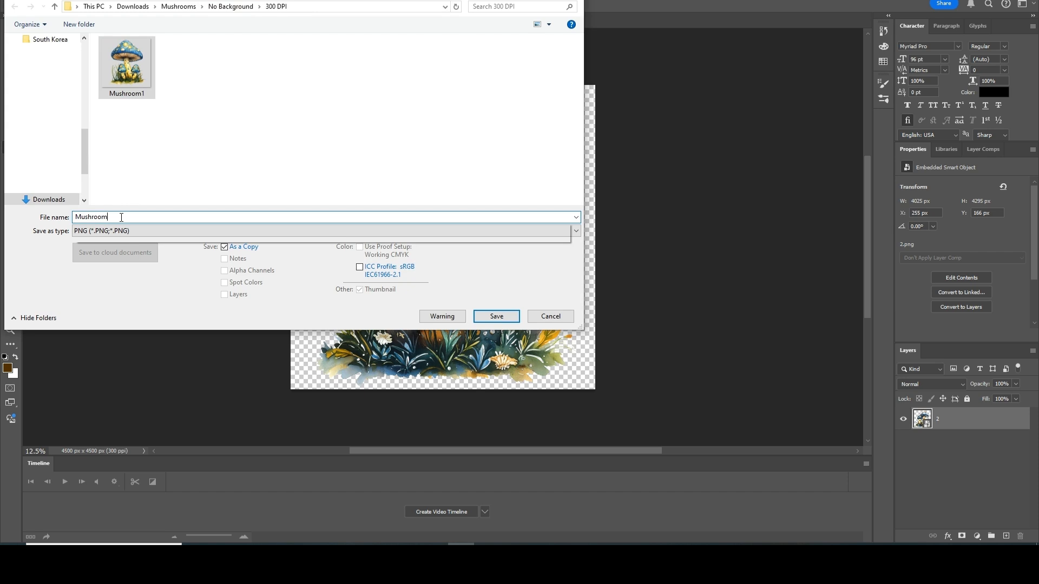
type("2")
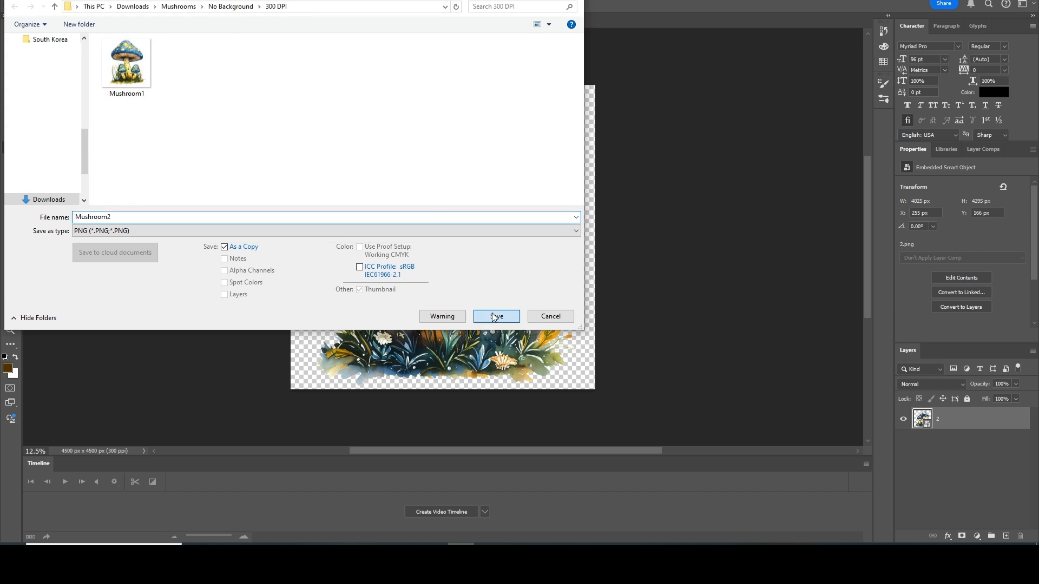
left_click(495, 317)
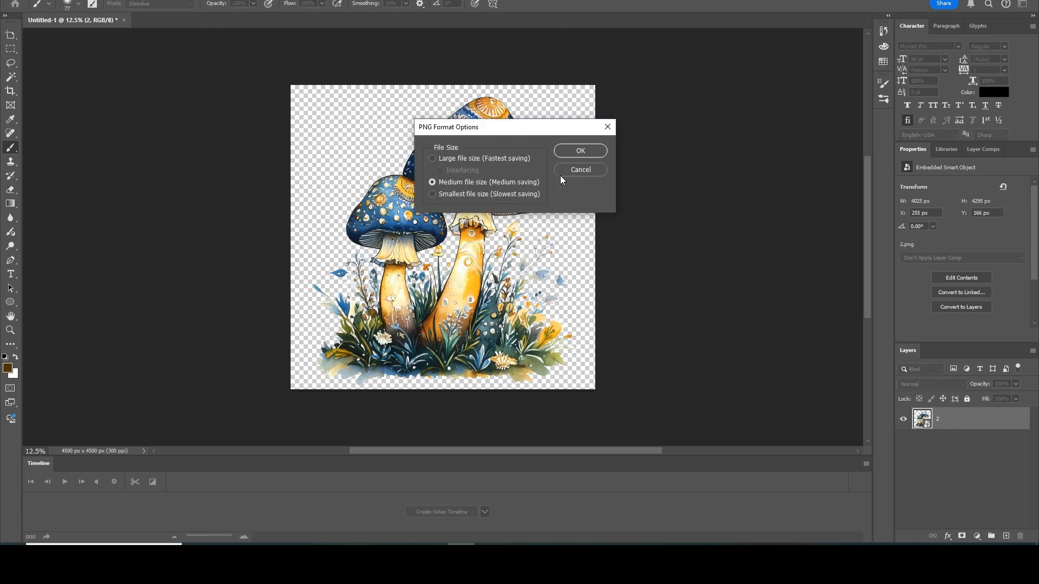
key("Return")
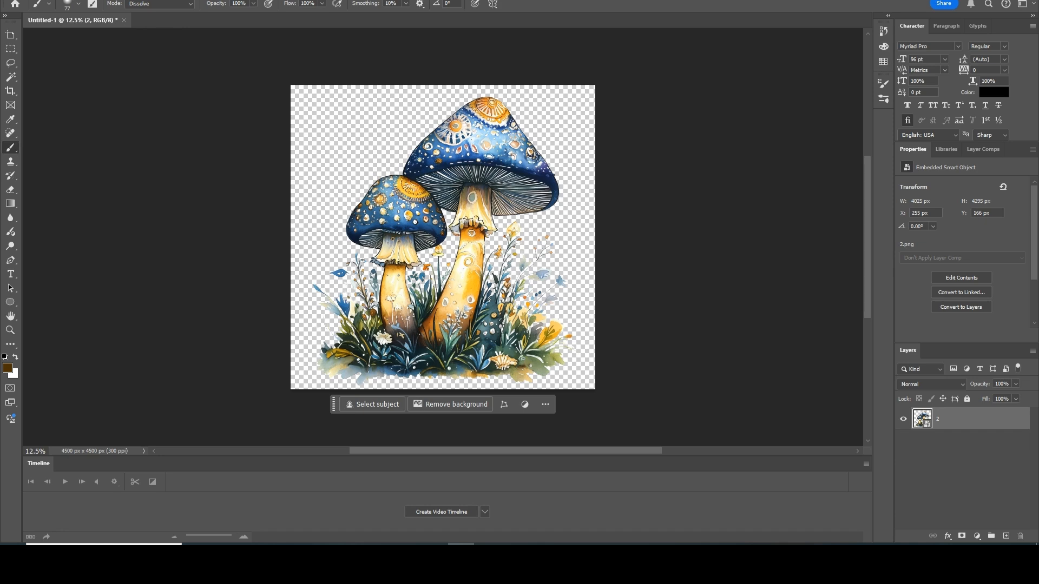
Undo the placement of mushroom image 2, then place mushroom image 3 on the canvas and commit it.
key("alt+e")
key("Escape")
key("alt+i")
key("Left")
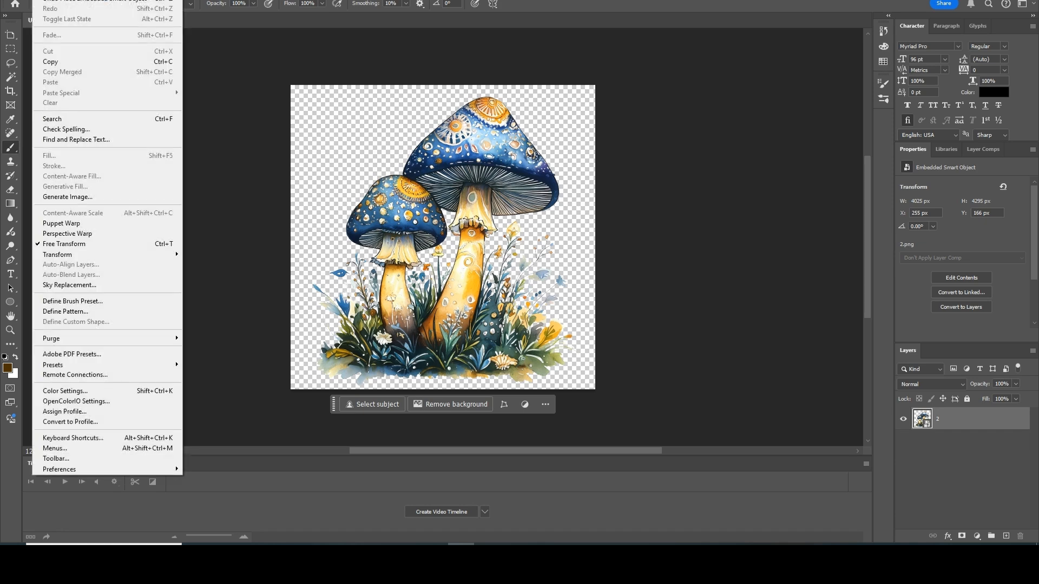
left_click(61, 2)
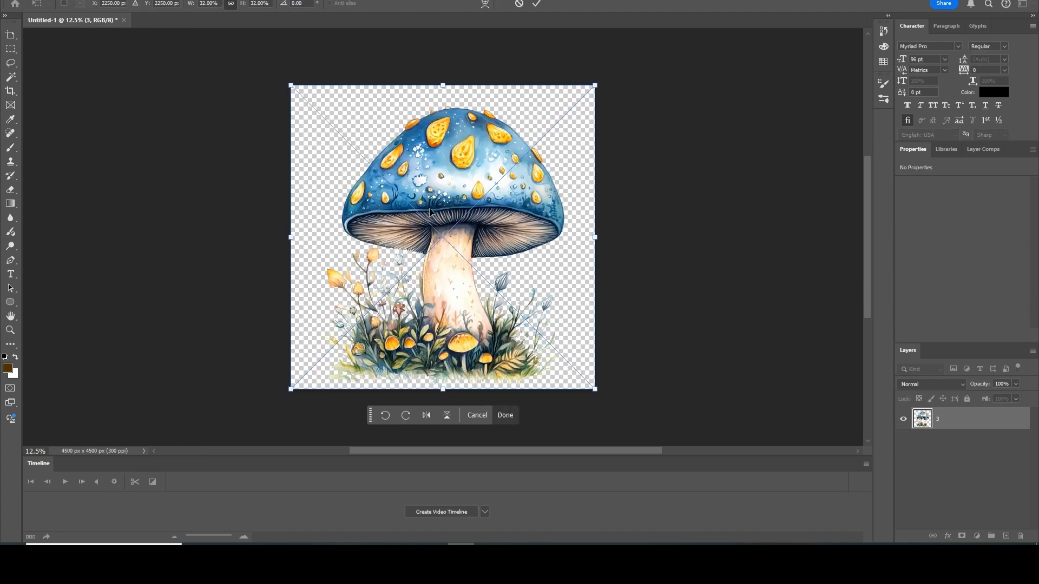
left_click(538, 4)
Save a PNG copy named Mushroom3 in the 300 DPI folder, using the medium file size option.
key("alt+f")
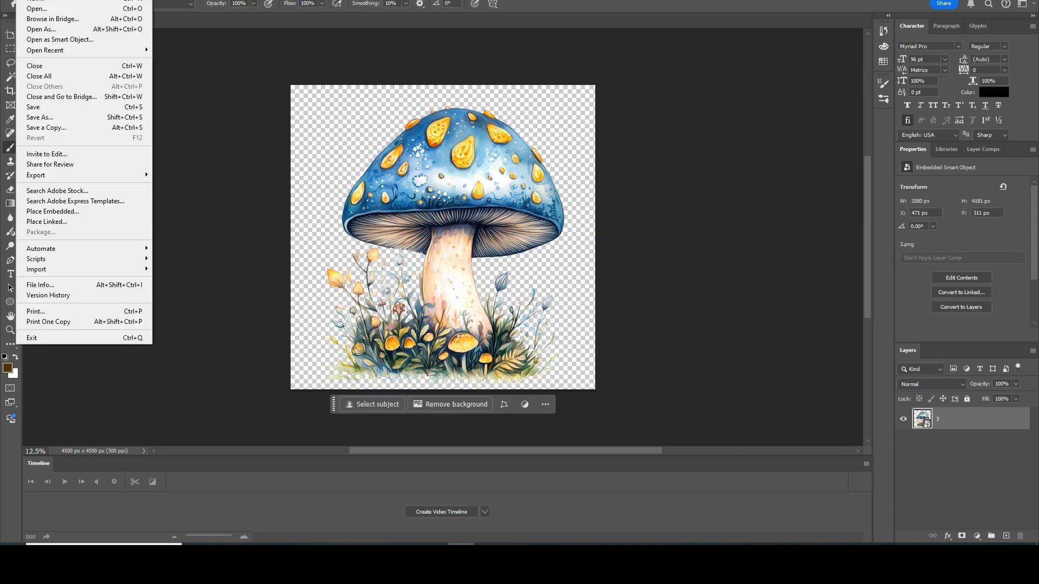
left_click(61, 128)
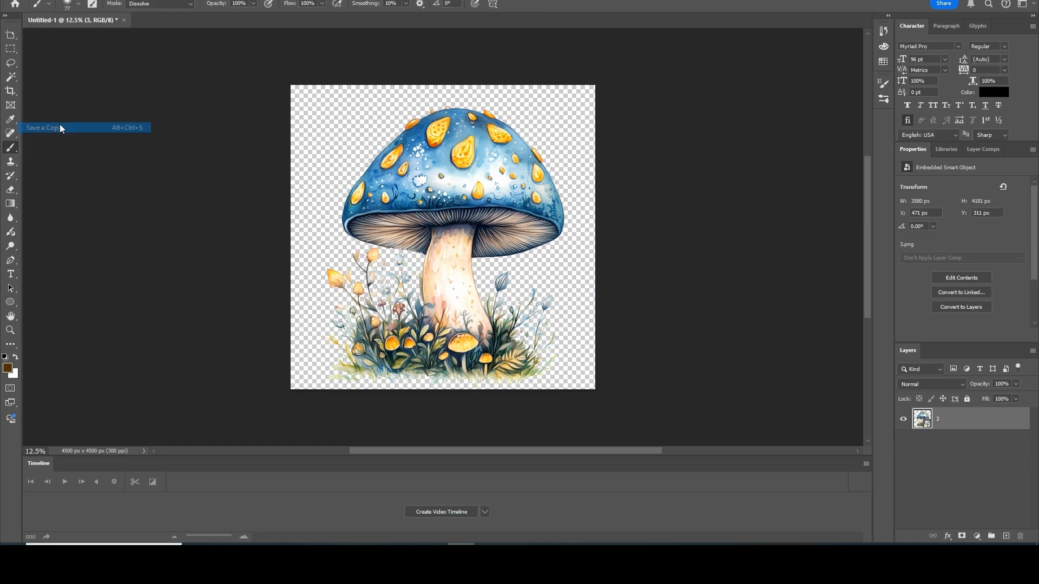
left_click(203, 103)
left_click(123, 217)
left_click(124, 217)
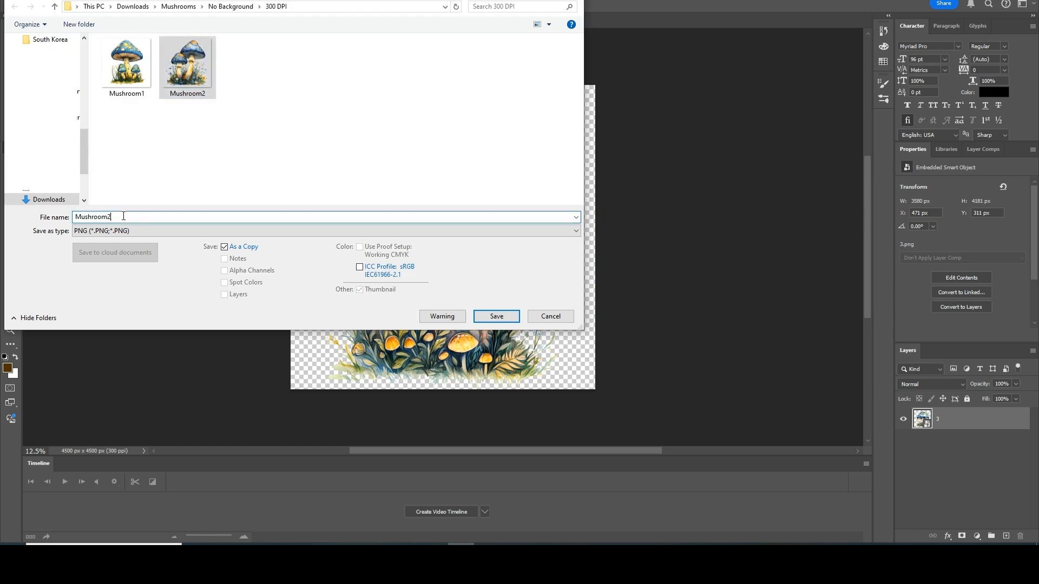
key("BackSpace")
type("3")
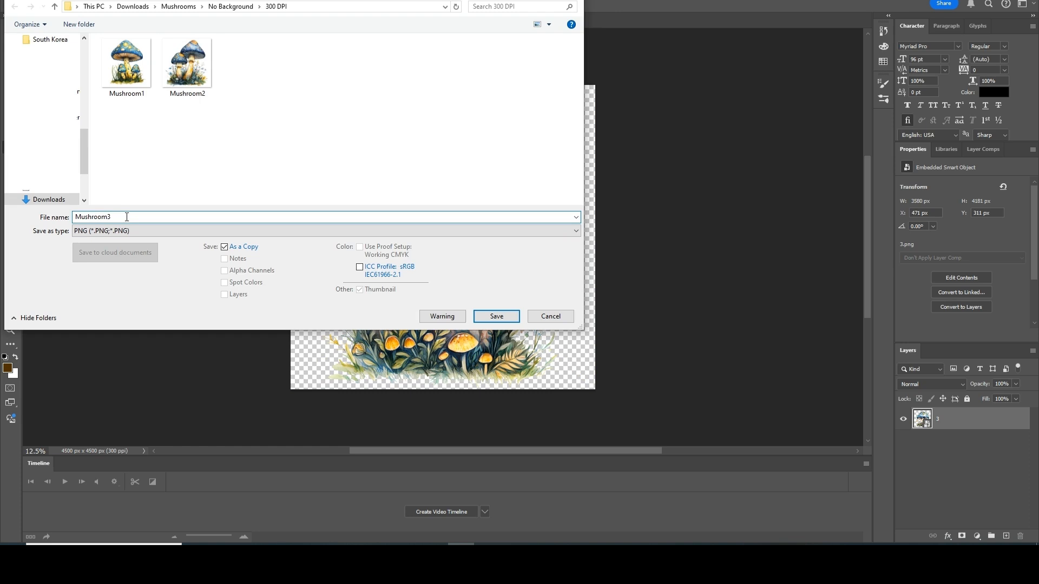
left_click(489, 317)
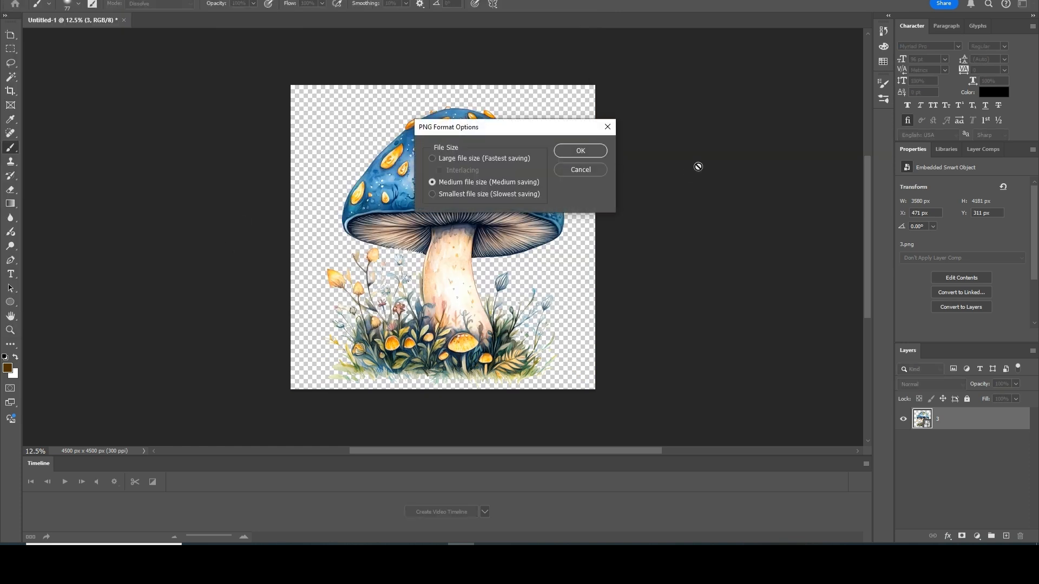
left_click(589, 152)
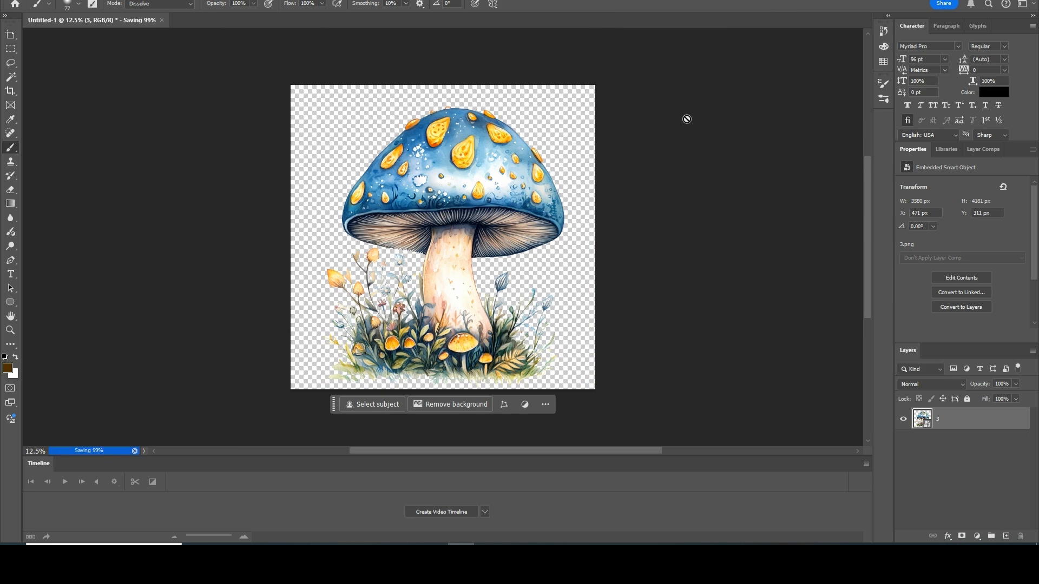